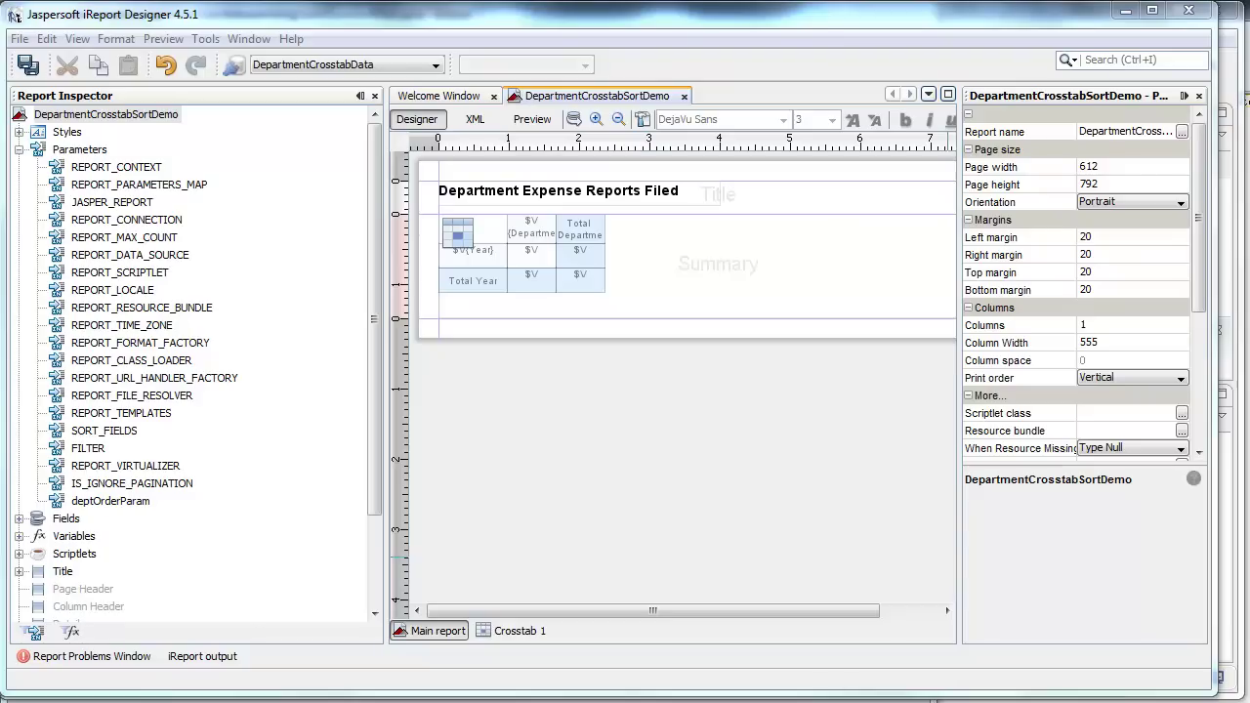
Preview the report with deptOrderParam set to ASC
click(532, 120)
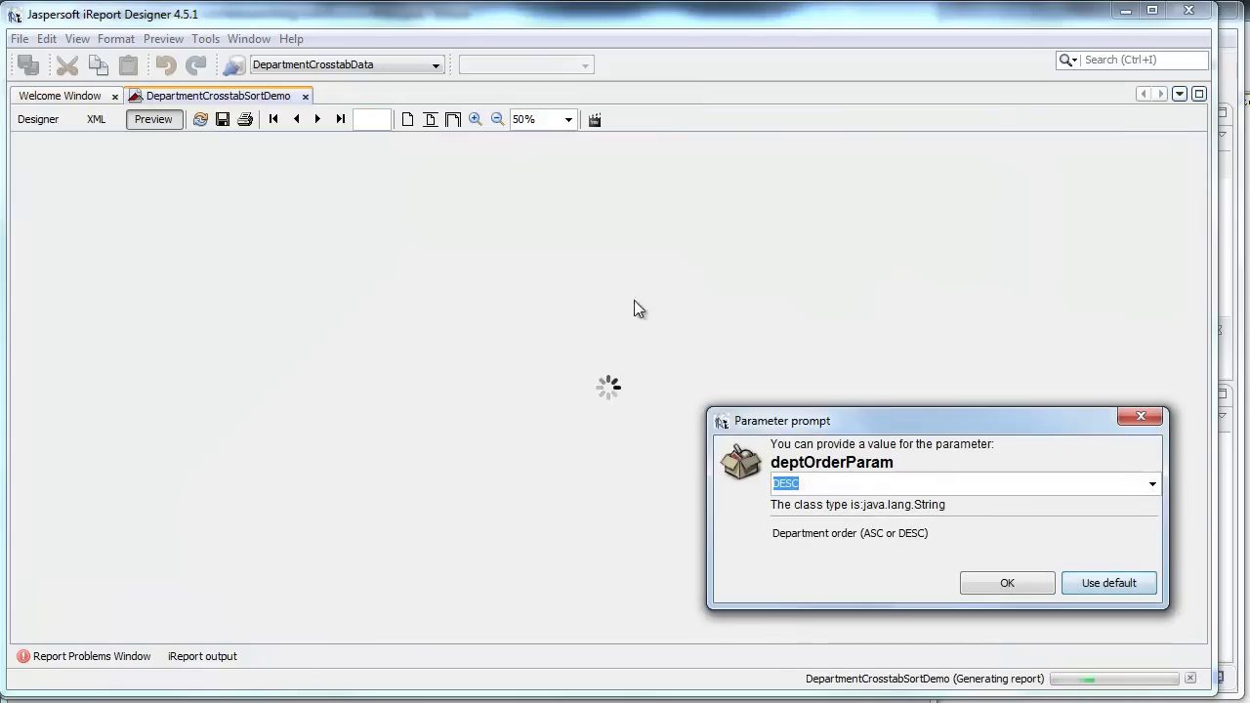
drag(945, 422, 795, 250)
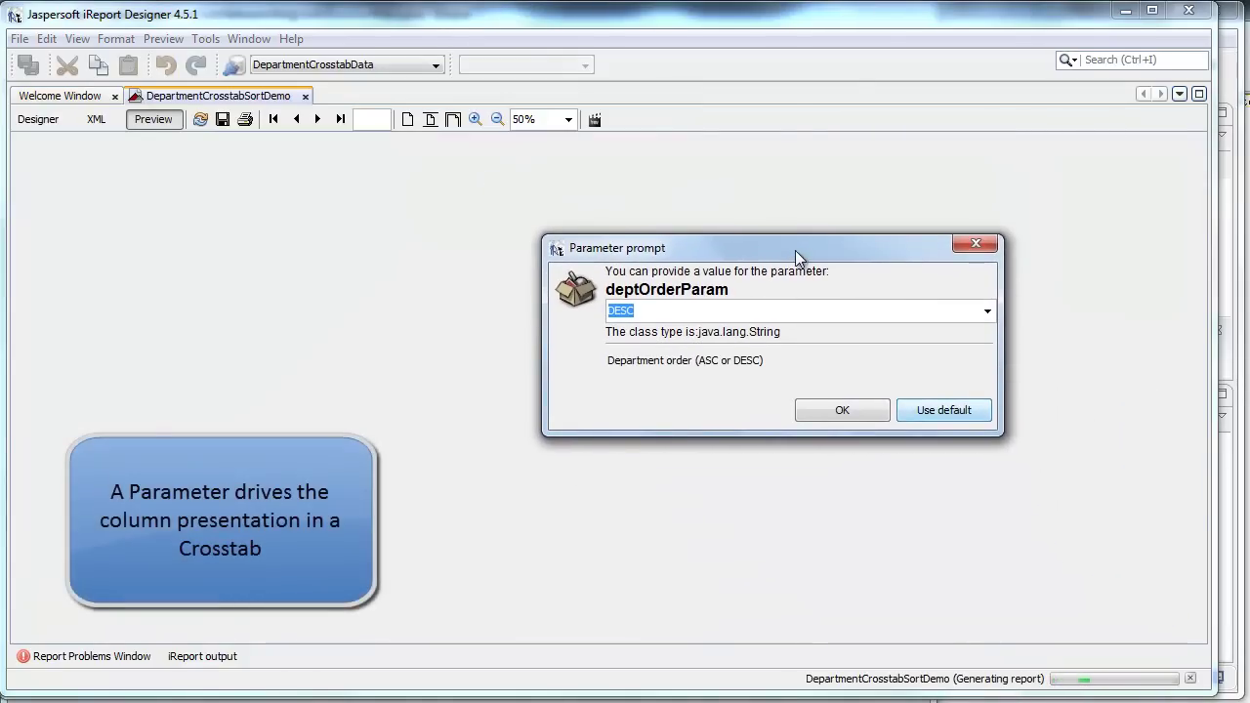
click(987, 314)
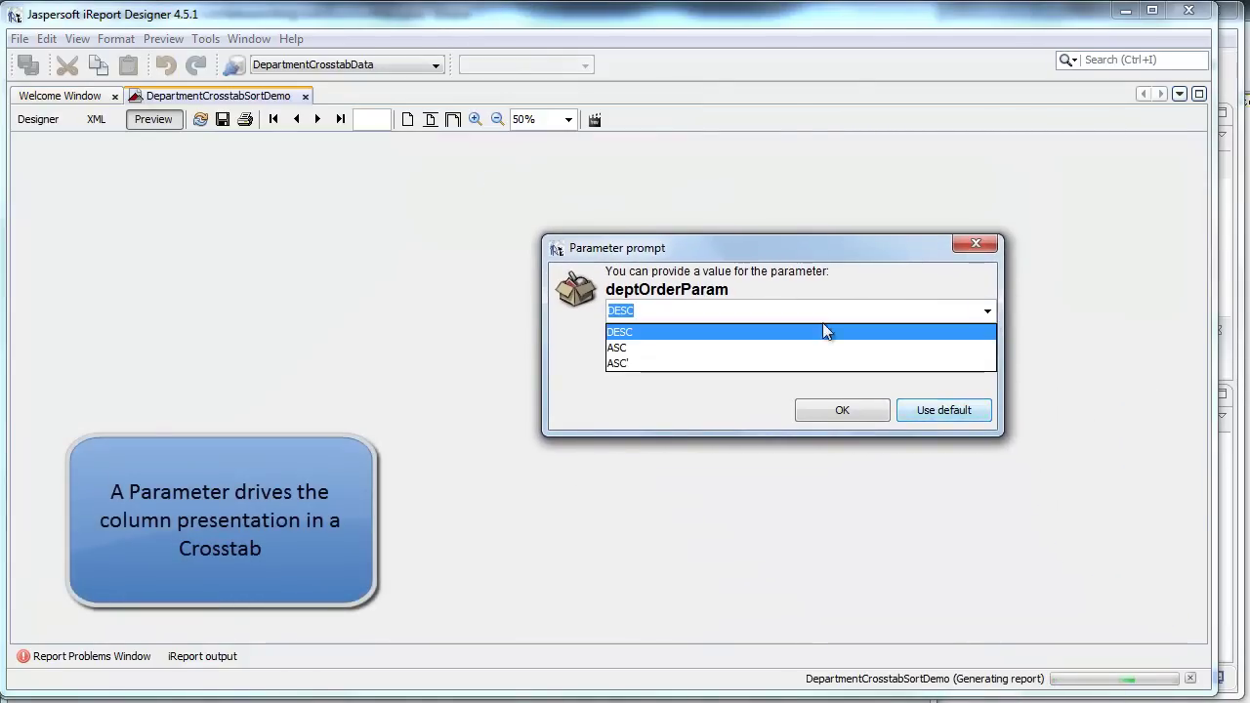
click(730, 346)
click(842, 411)
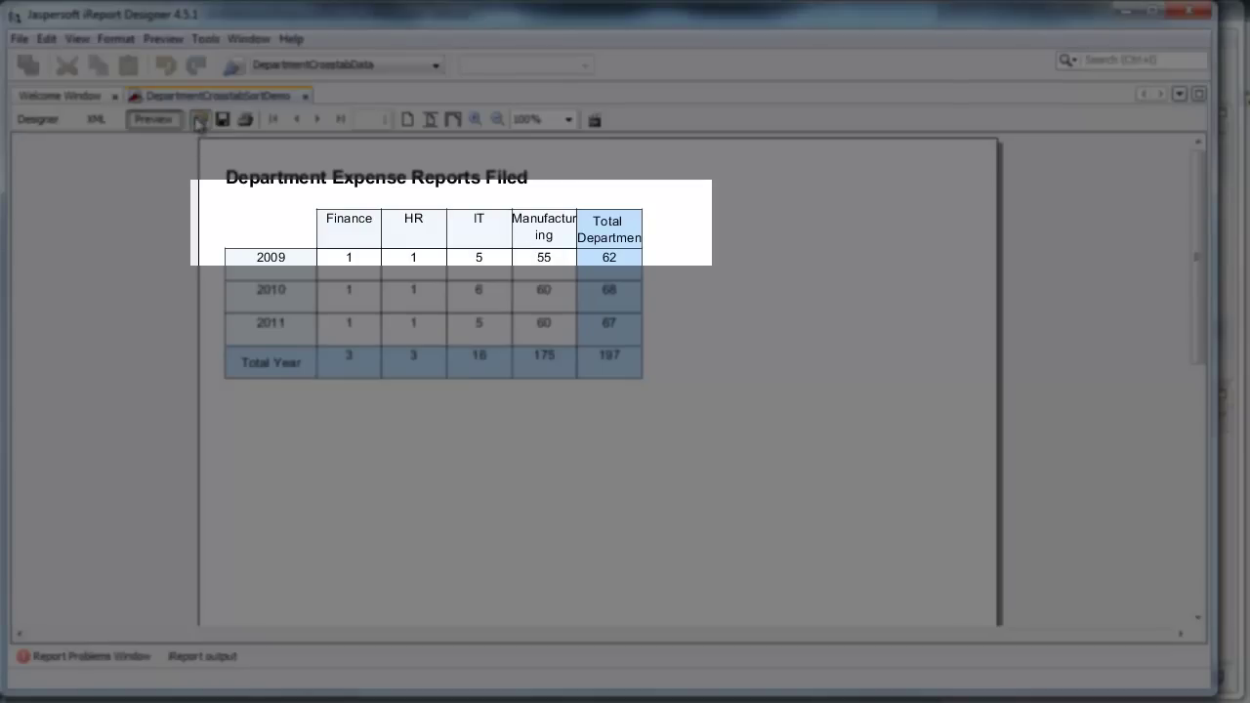
Regenerate the preview with deptOrderParam set to DESC
click(200, 119)
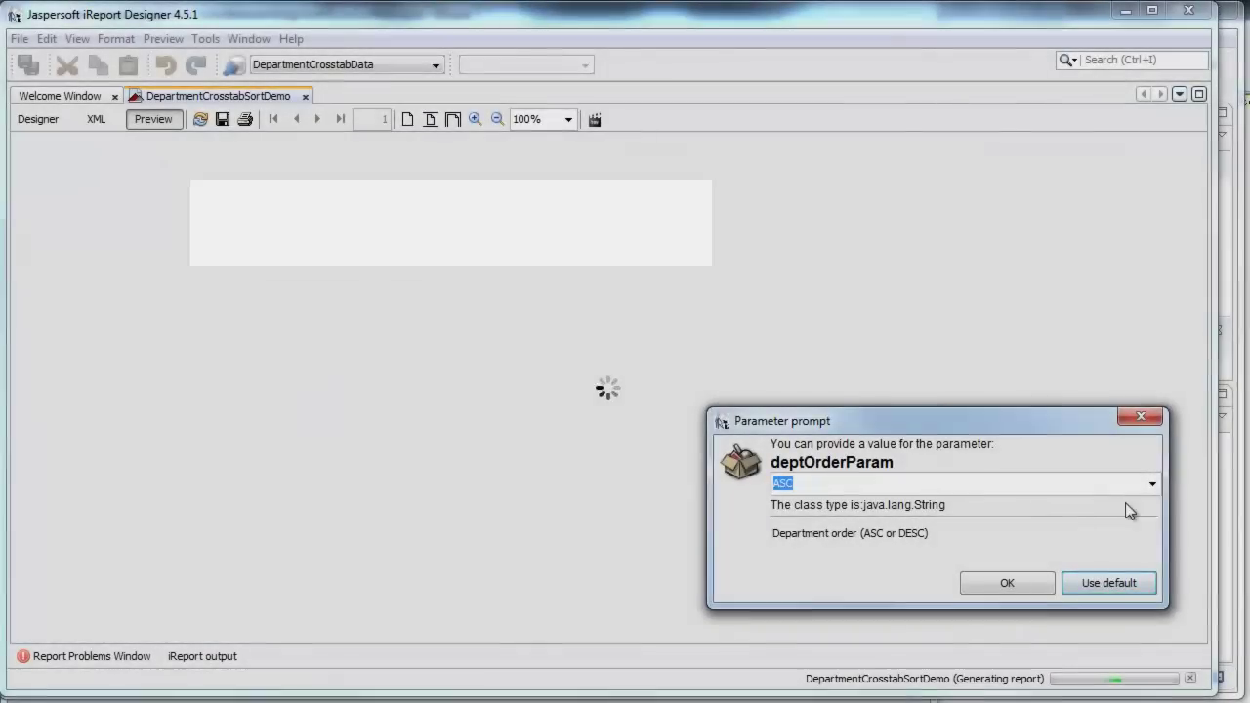
click(1046, 485)
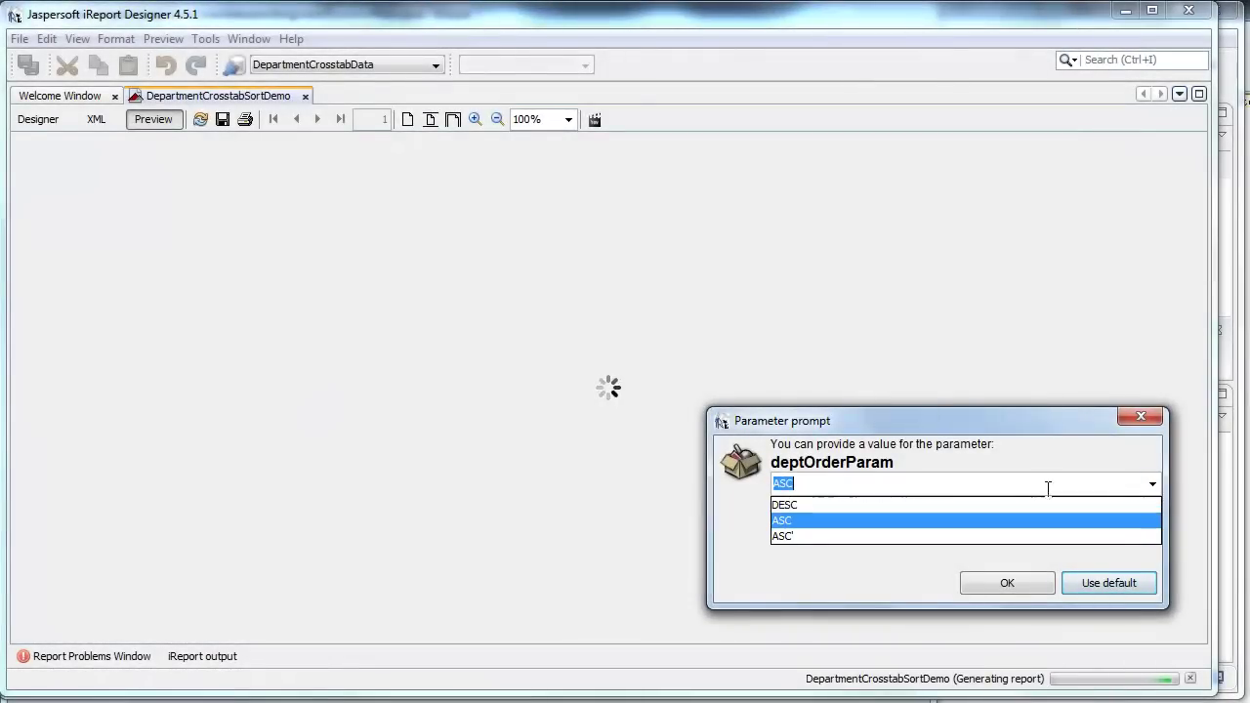
click(958, 514)
click(1020, 583)
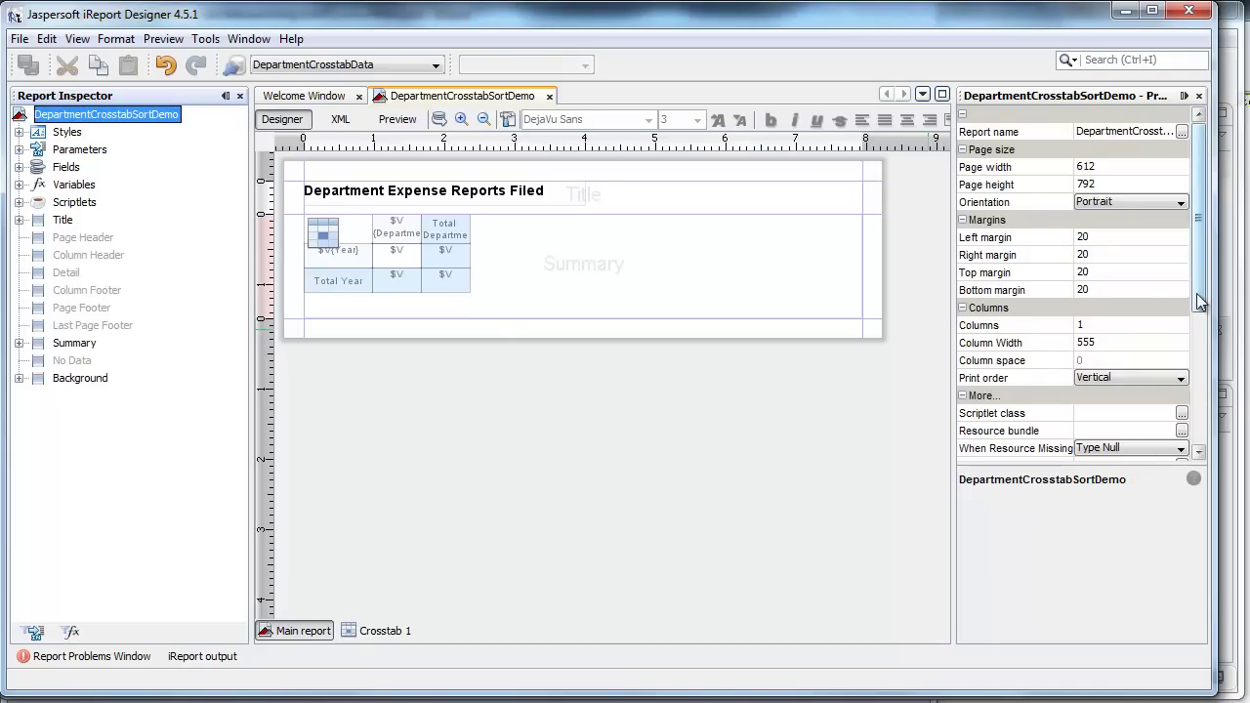
Inspect the deptOrderParam parameter's properties in the Report Inspector
scroll(1208, 453, down, 5)
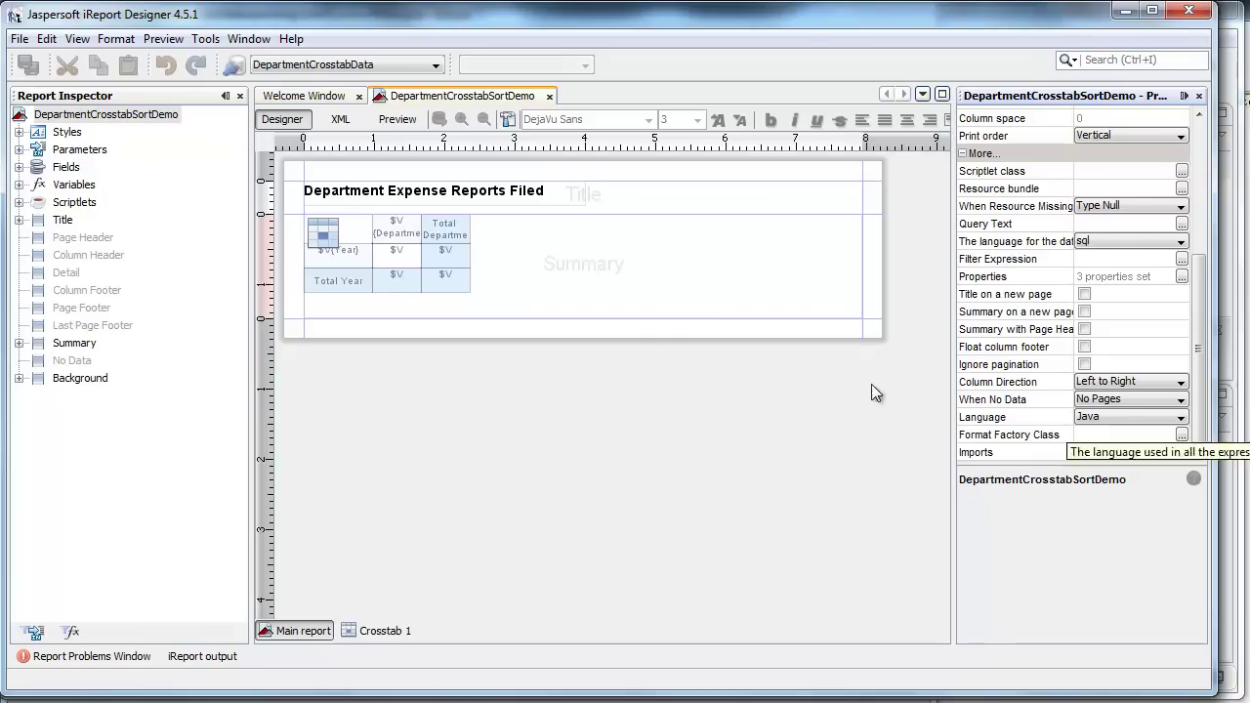
click(18, 149)
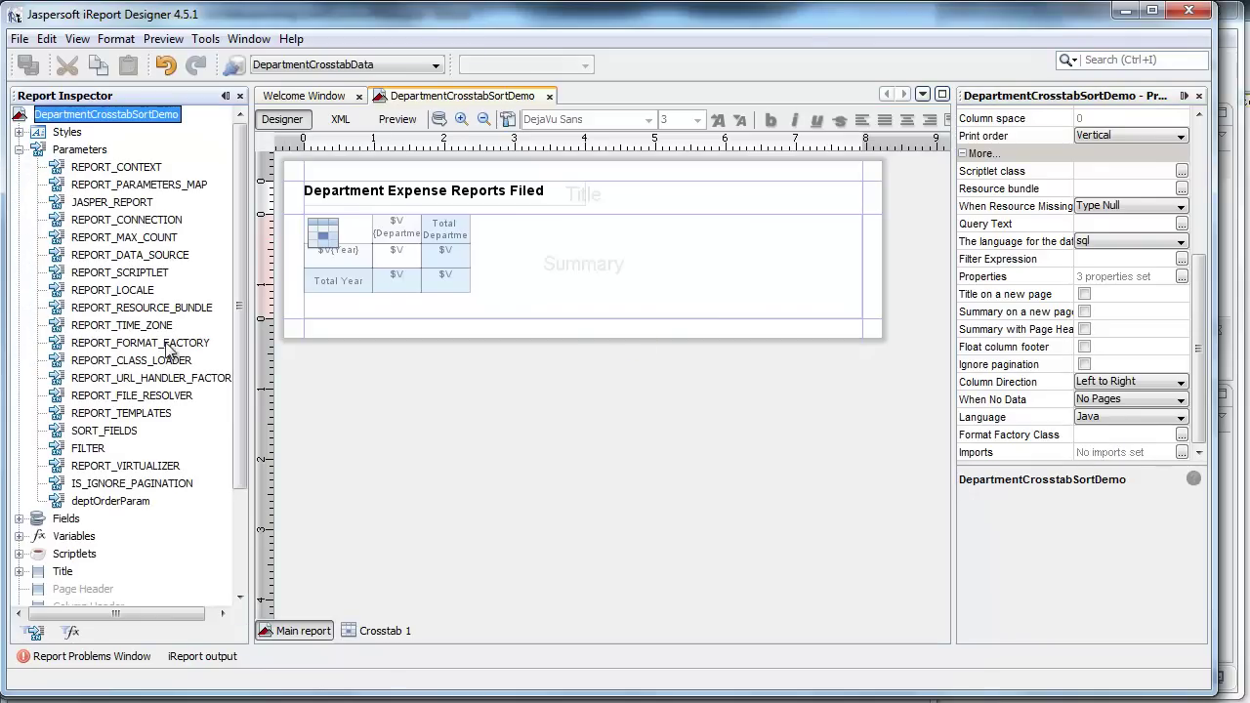
click(145, 502)
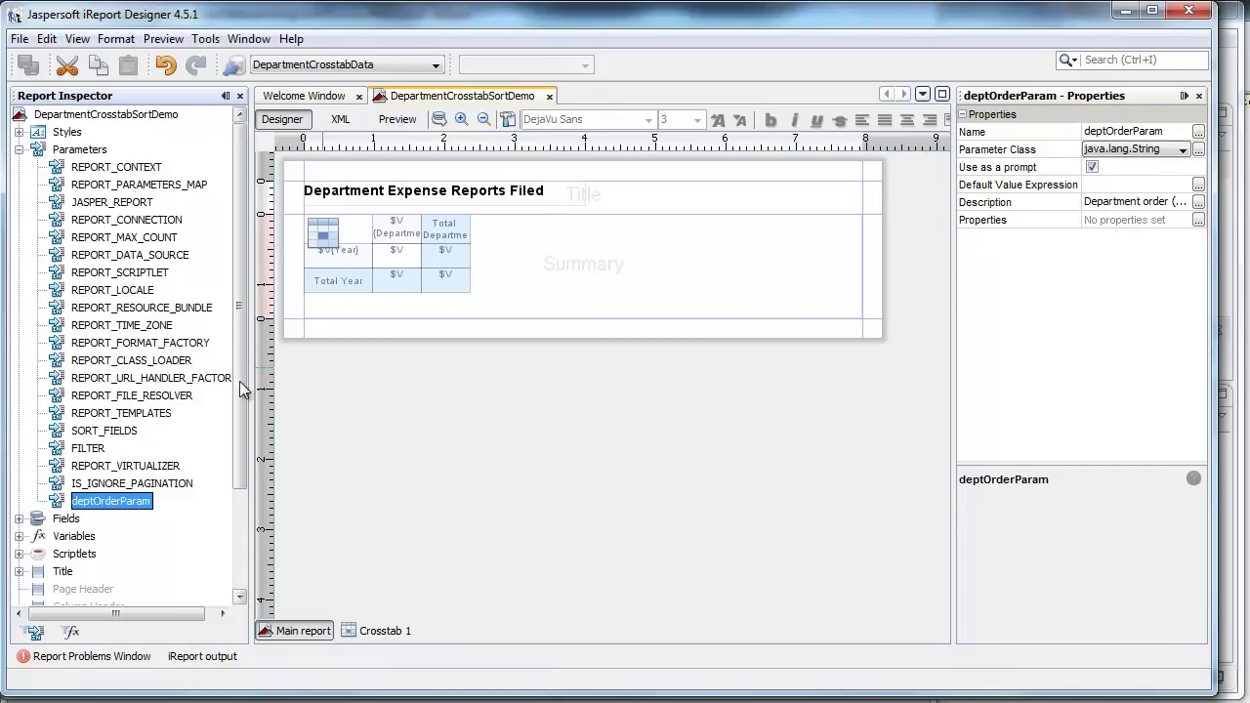
click(18, 149)
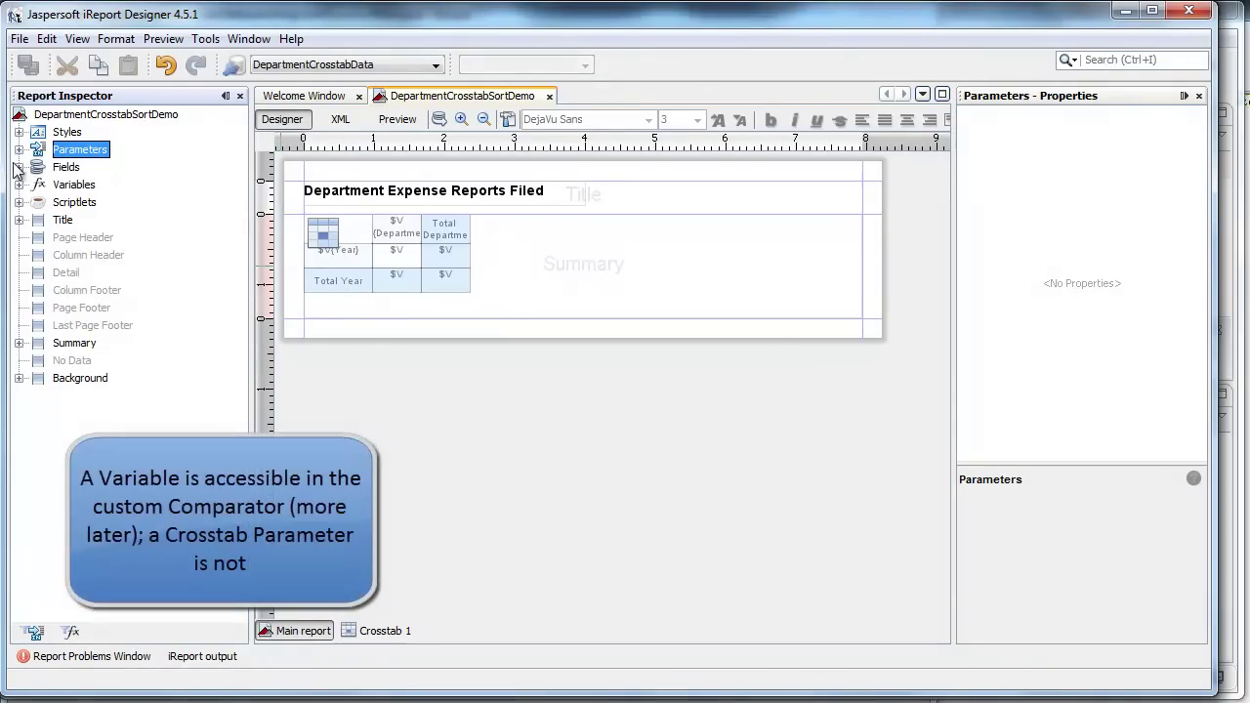
Confirm deptOrderVar's initial value is $P{deptOrderParam}, then open the Crosstab 1 editor
click(19, 185)
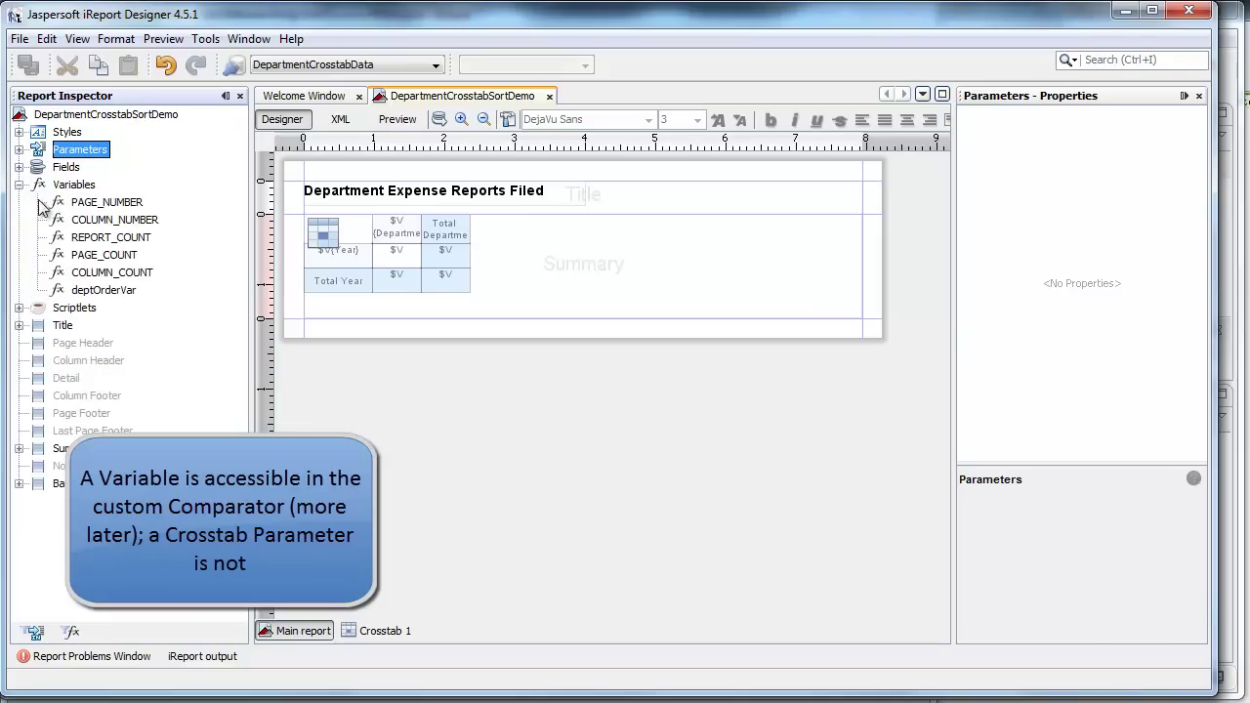
click(125, 291)
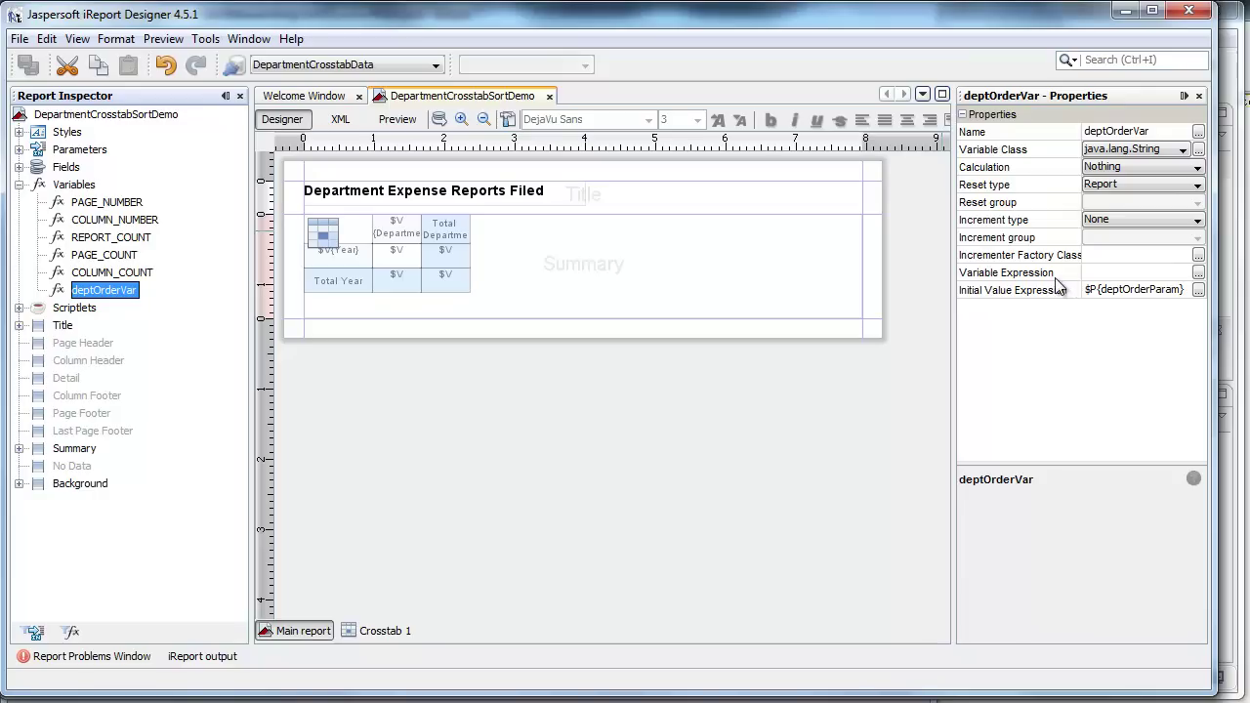
click(1119, 290)
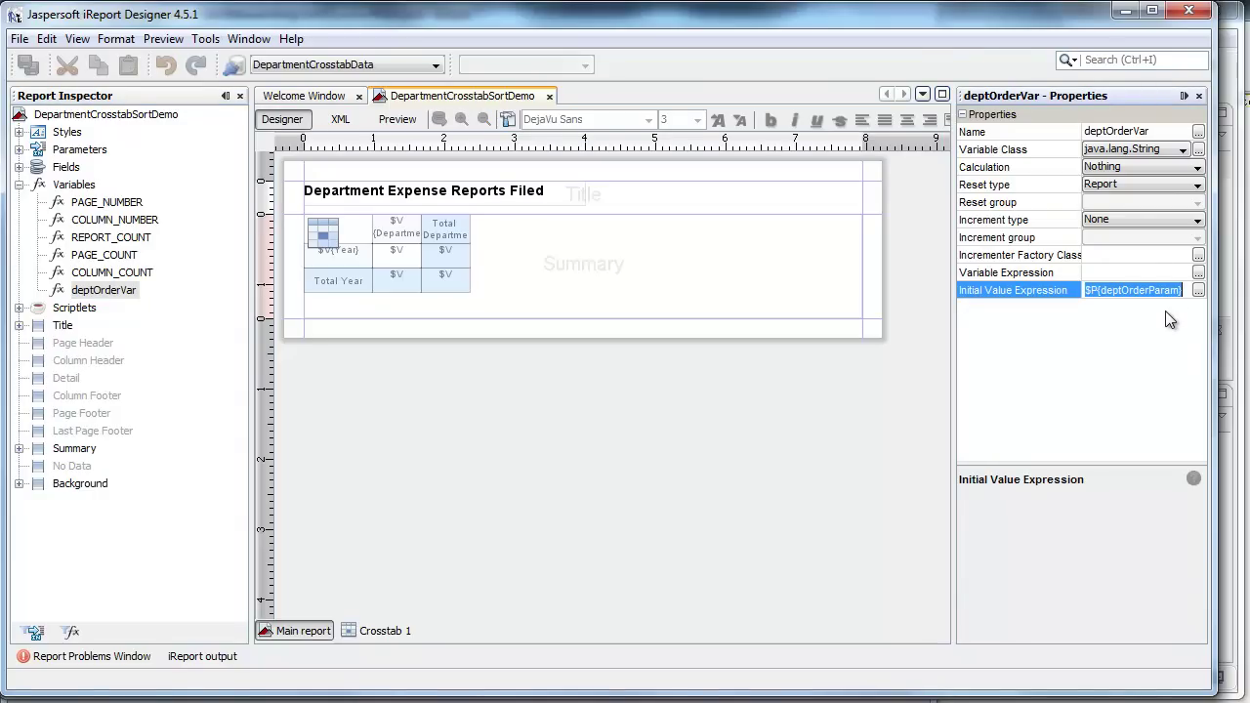
click(19, 325)
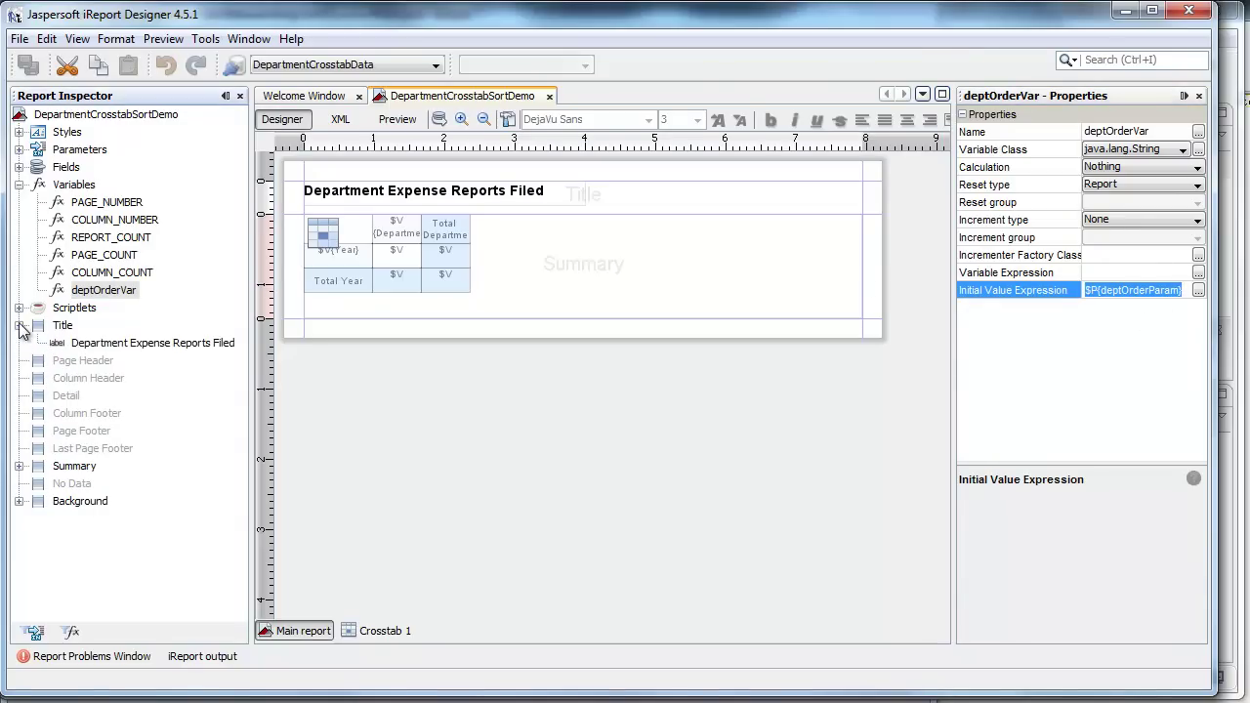
click(386, 631)
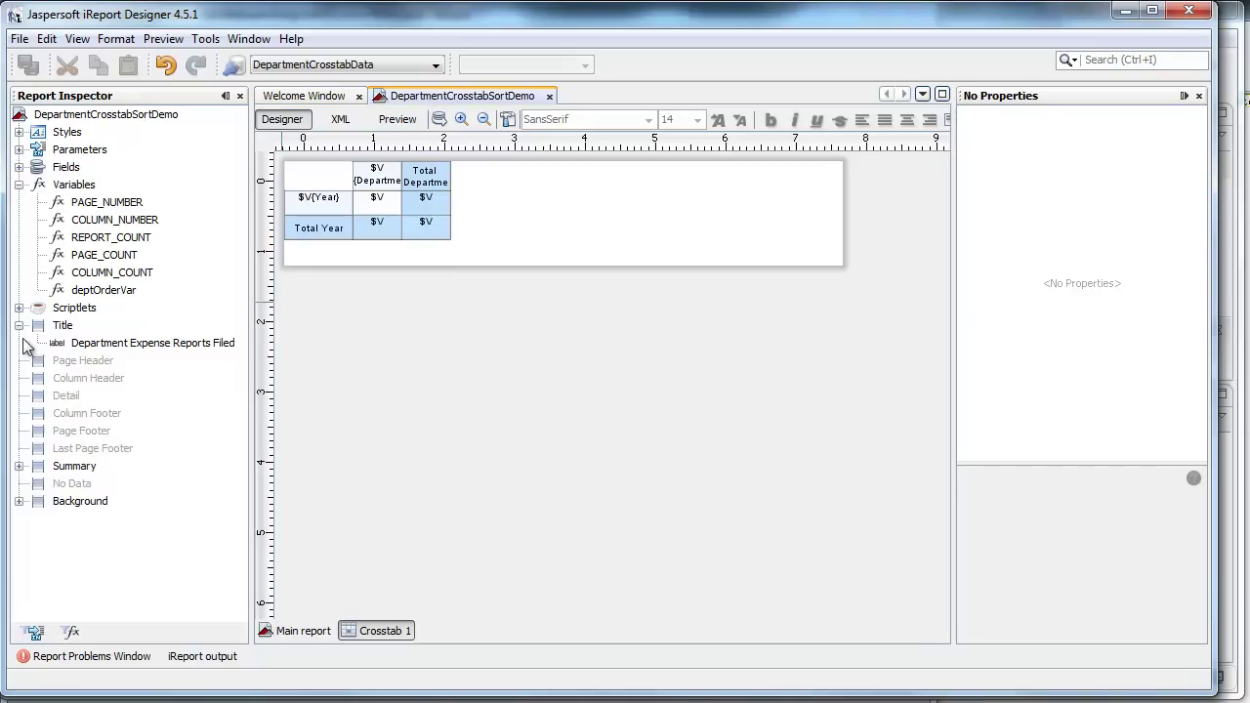
Show the Department column group's properties: bucket $F{Department}, custom comparator, Ascending order
click(19, 466)
click(36, 483)
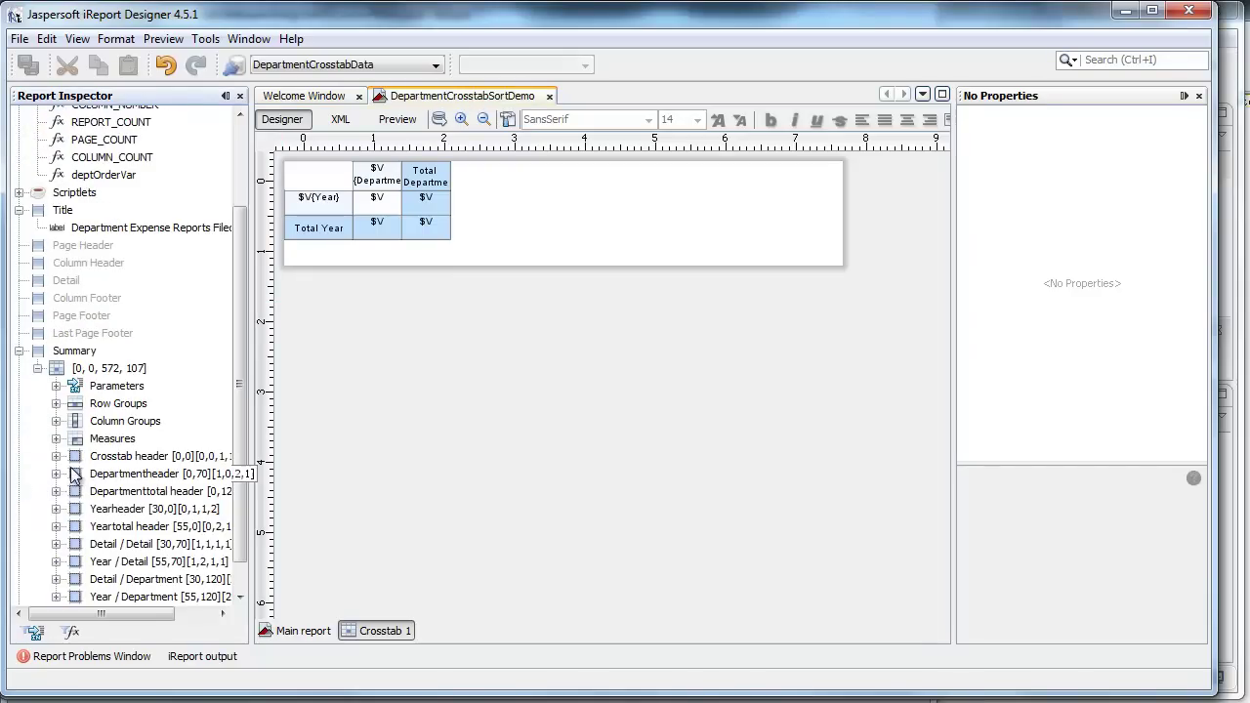
click(56, 413)
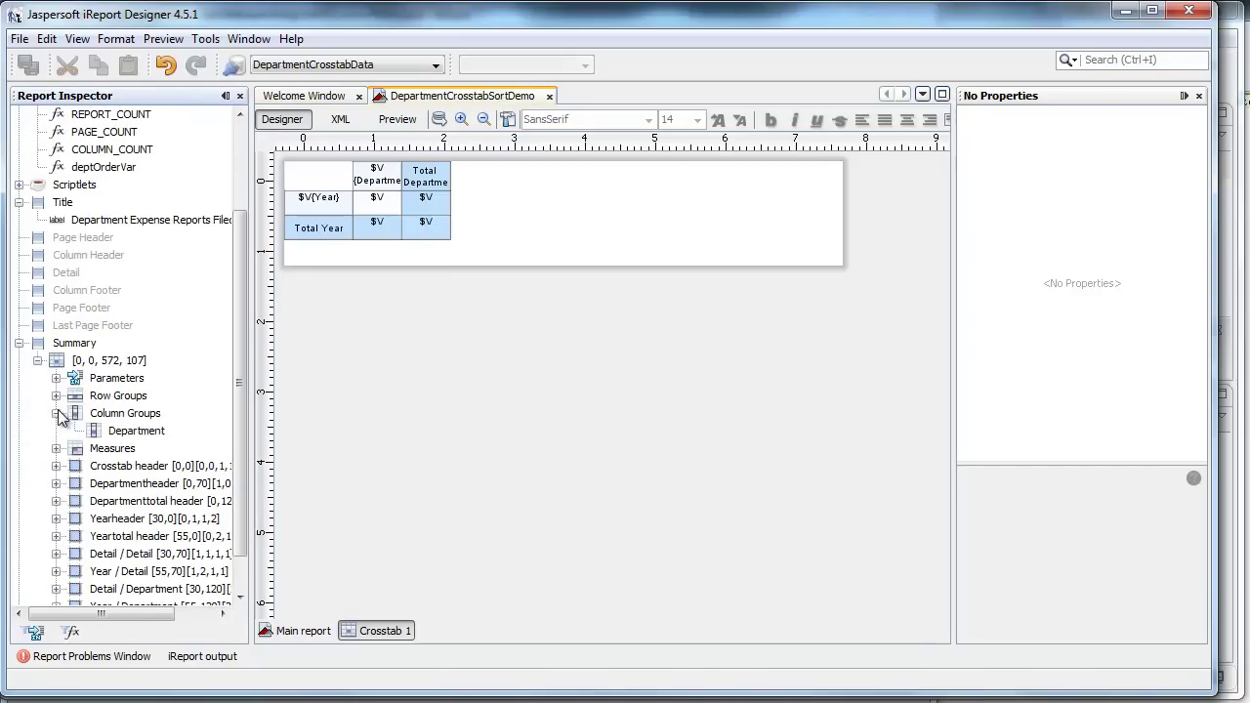
click(130, 431)
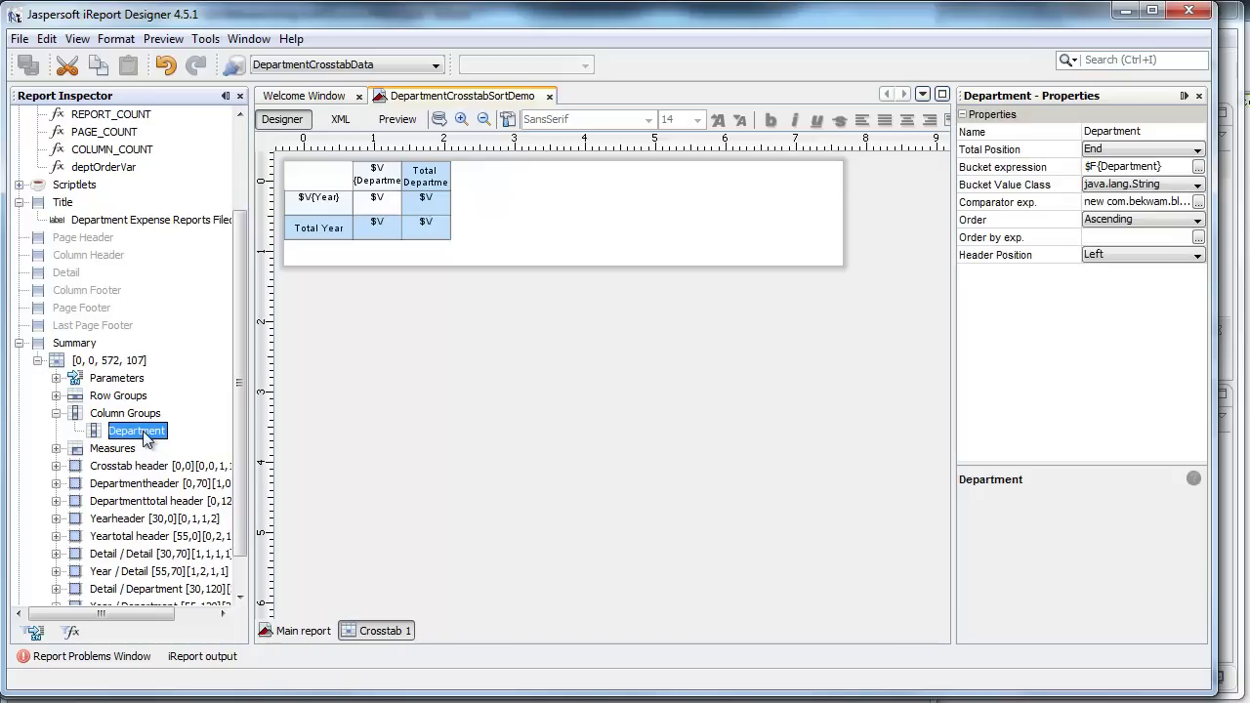
click(56, 379)
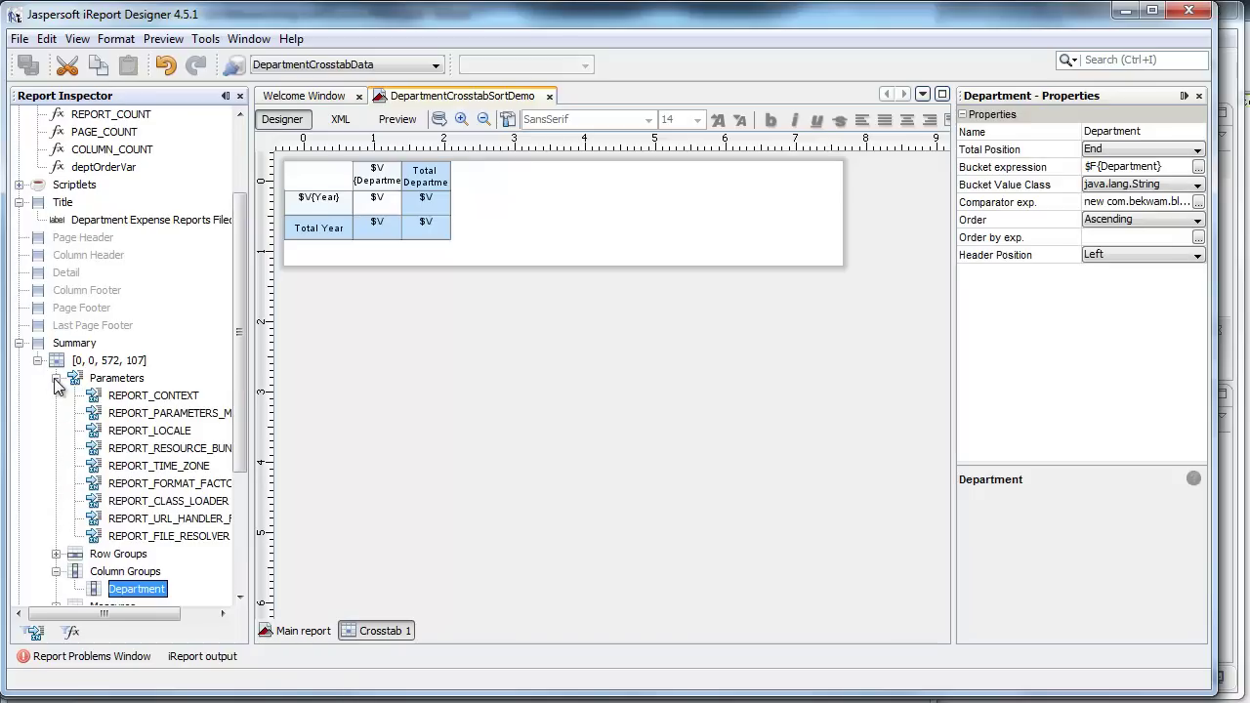
click(56, 379)
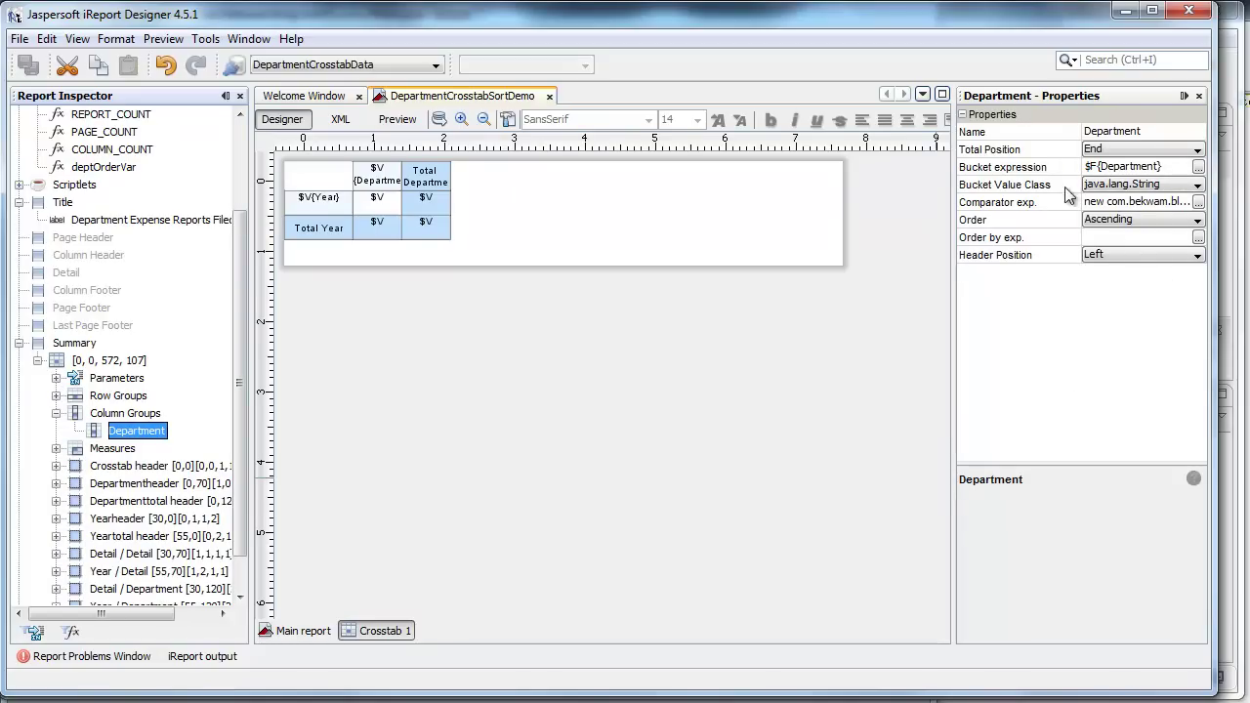
Enter new com.bekwam.blog.sort.DynaSortComparator<String>("ASC".equals($V{deptOrderVar})) as the Department comparator
click(1199, 202)
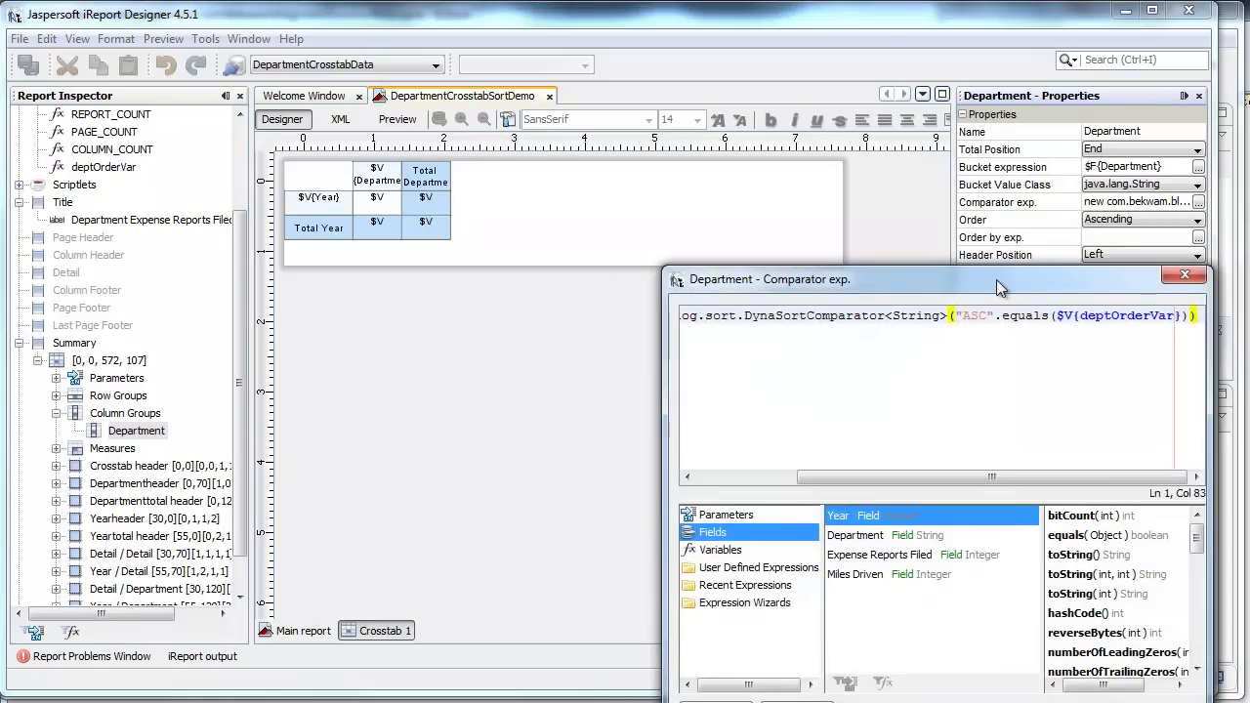
drag(1006, 285, 820, 131)
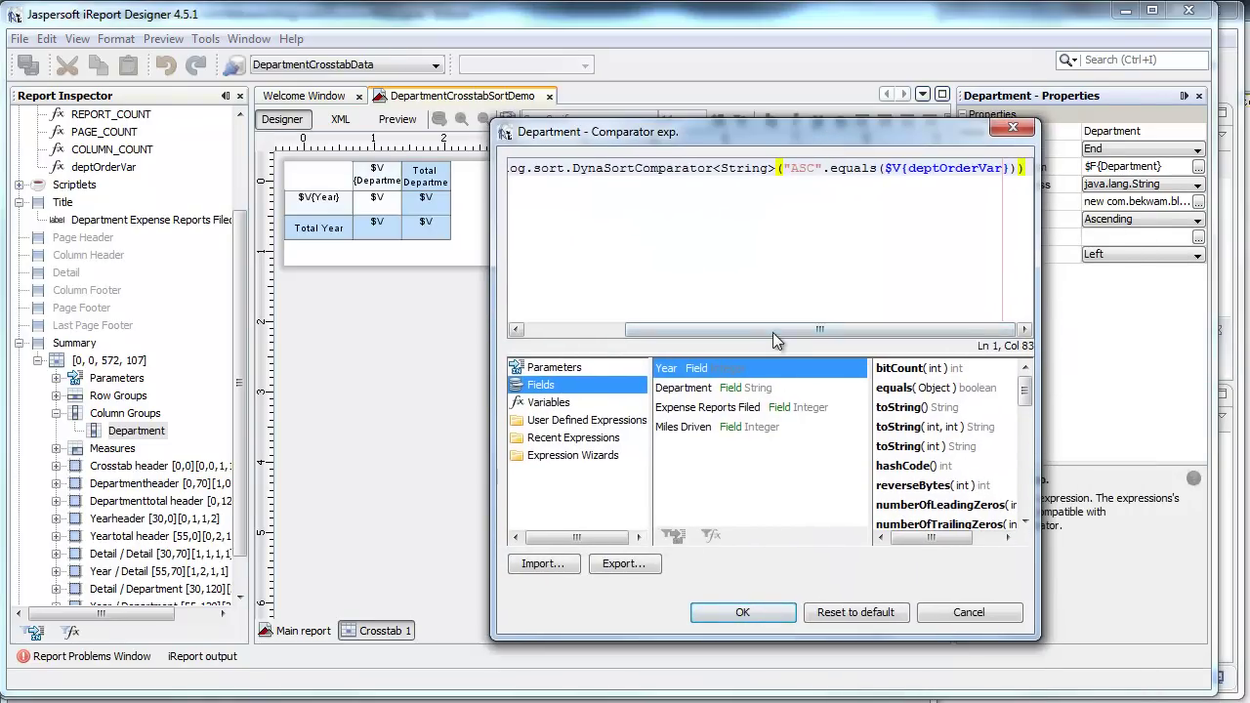
drag(772, 332, 675, 332)
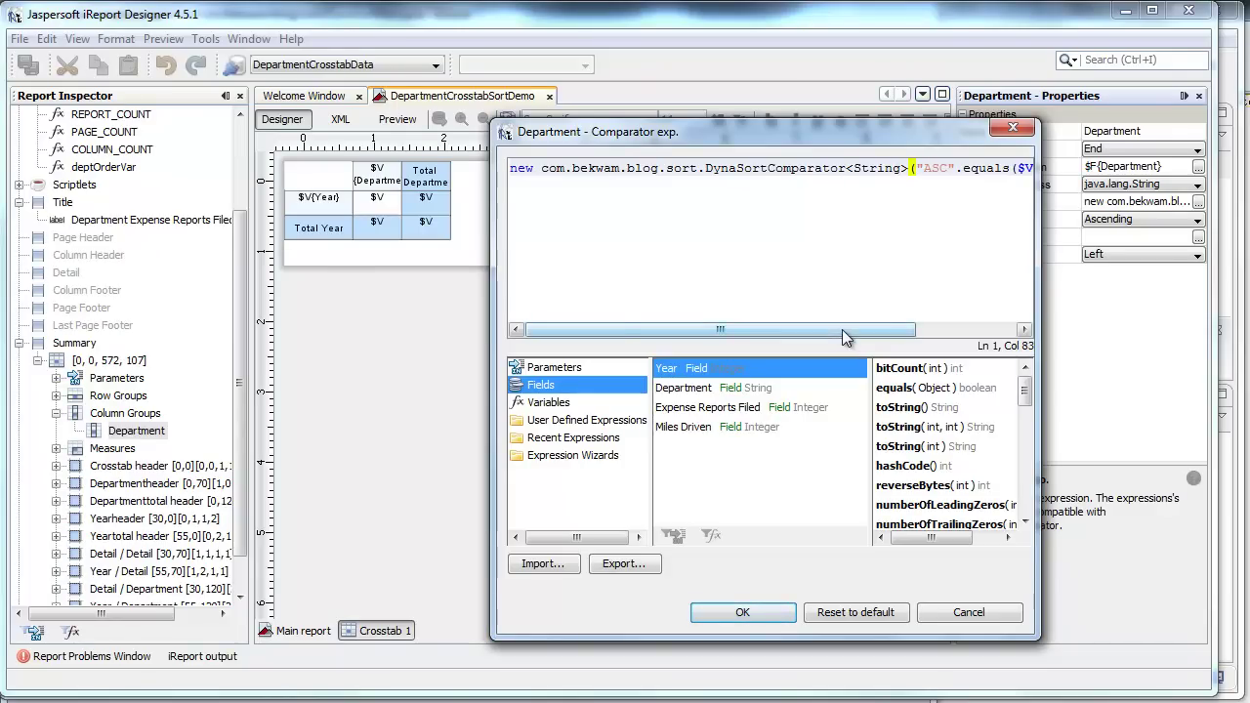
mouse_move(848, 331)
mouse_down()
mouse_move(1001, 337)
mouse_move(860, 342)
mouse_up()
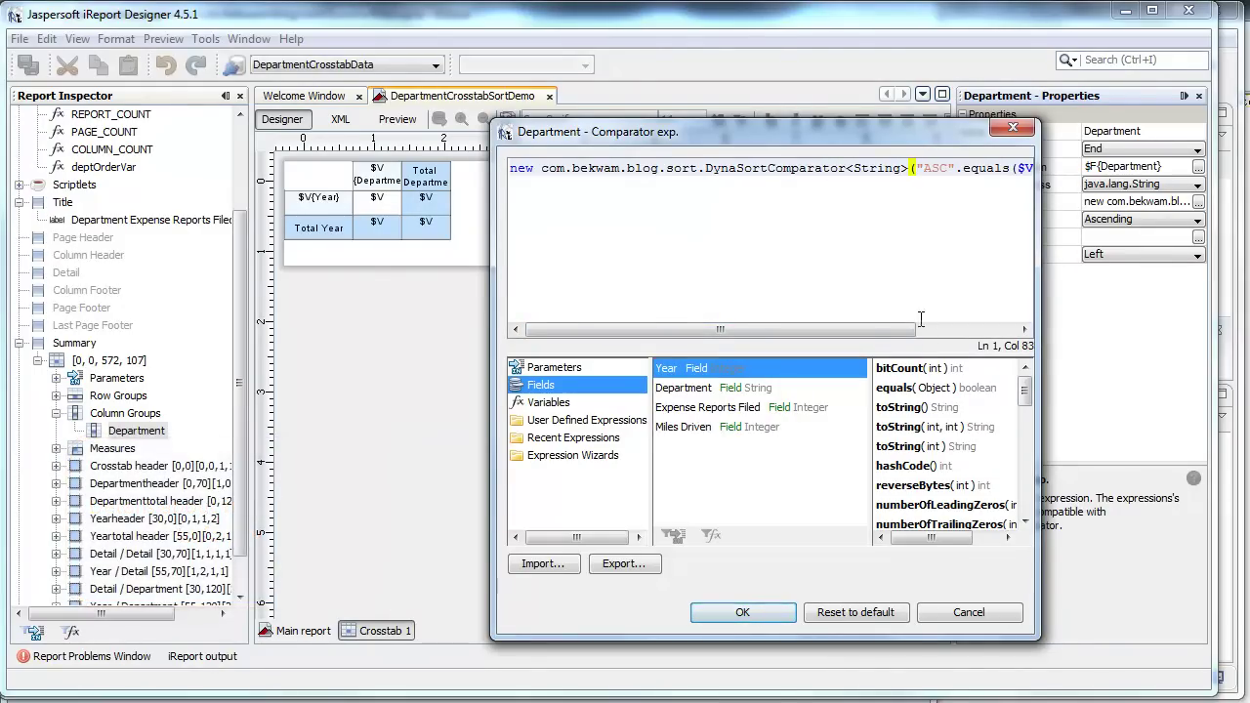
drag(908, 337, 1009, 337)
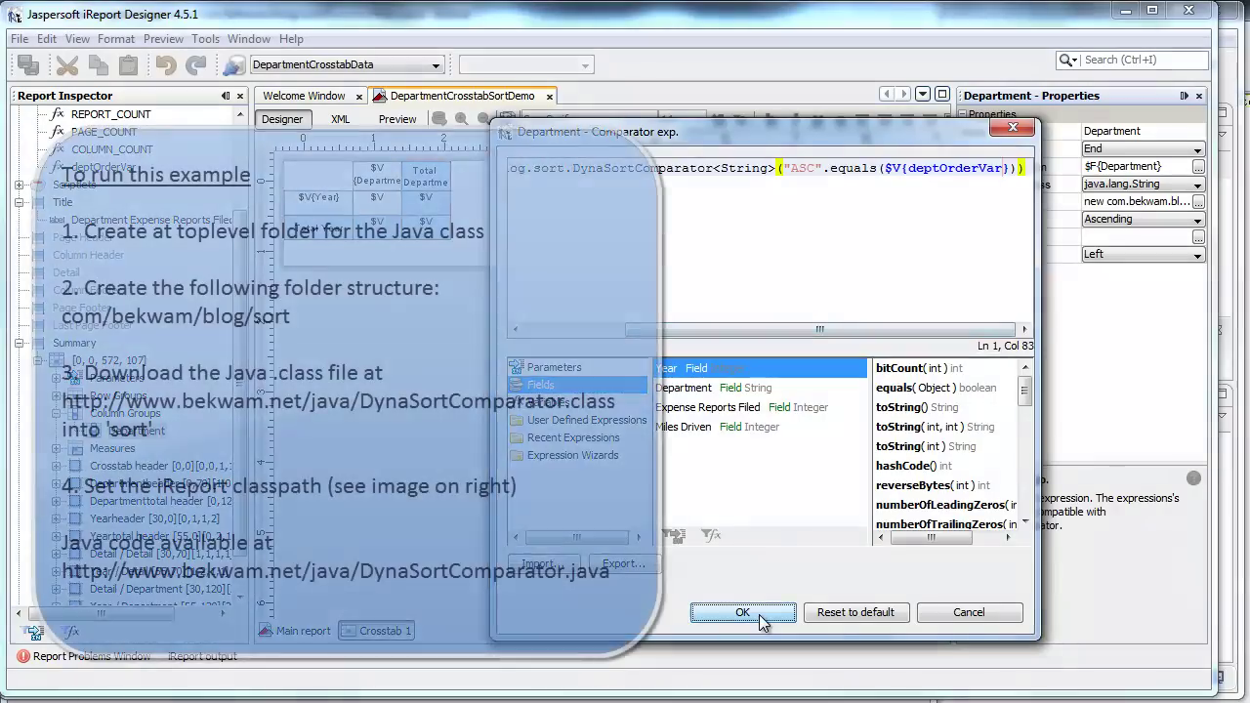
Apply the DynaSortComparator expression to the Department column group
click(742, 612)
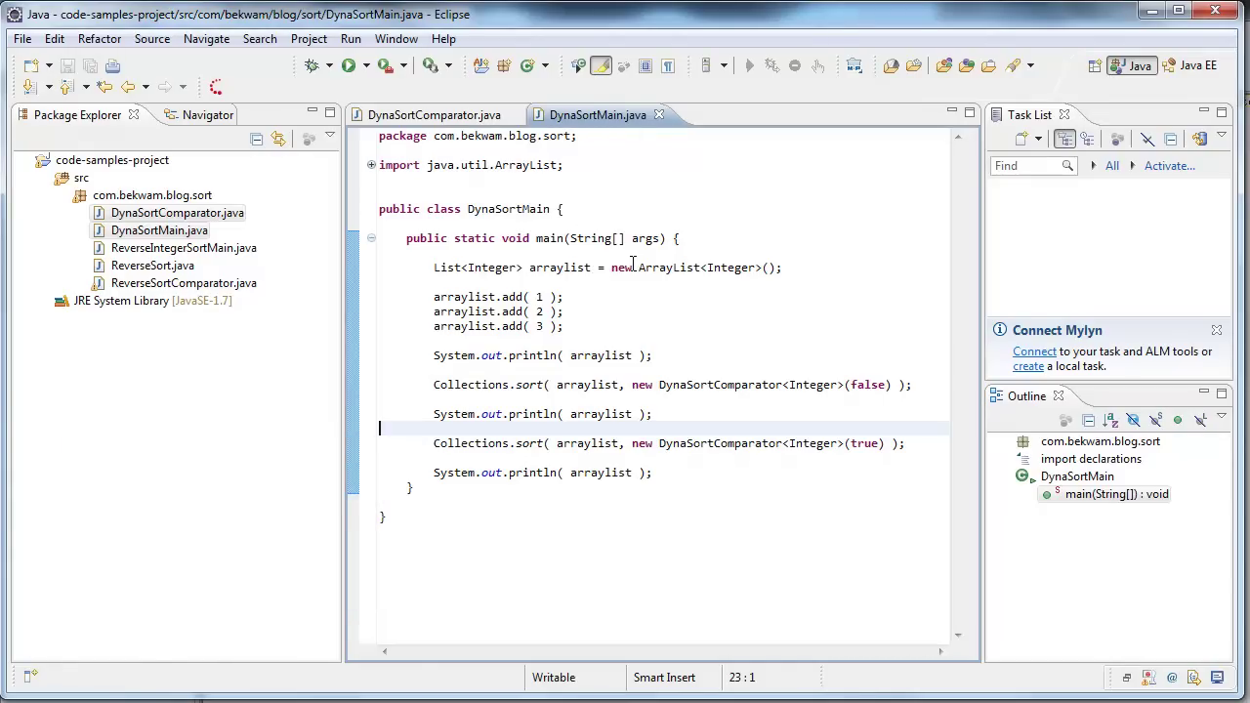
Walk through the false (descending) and true (ascending) comparator arguments in DynaSortMain.java
click(872, 384)
click(871, 439)
click(860, 384)
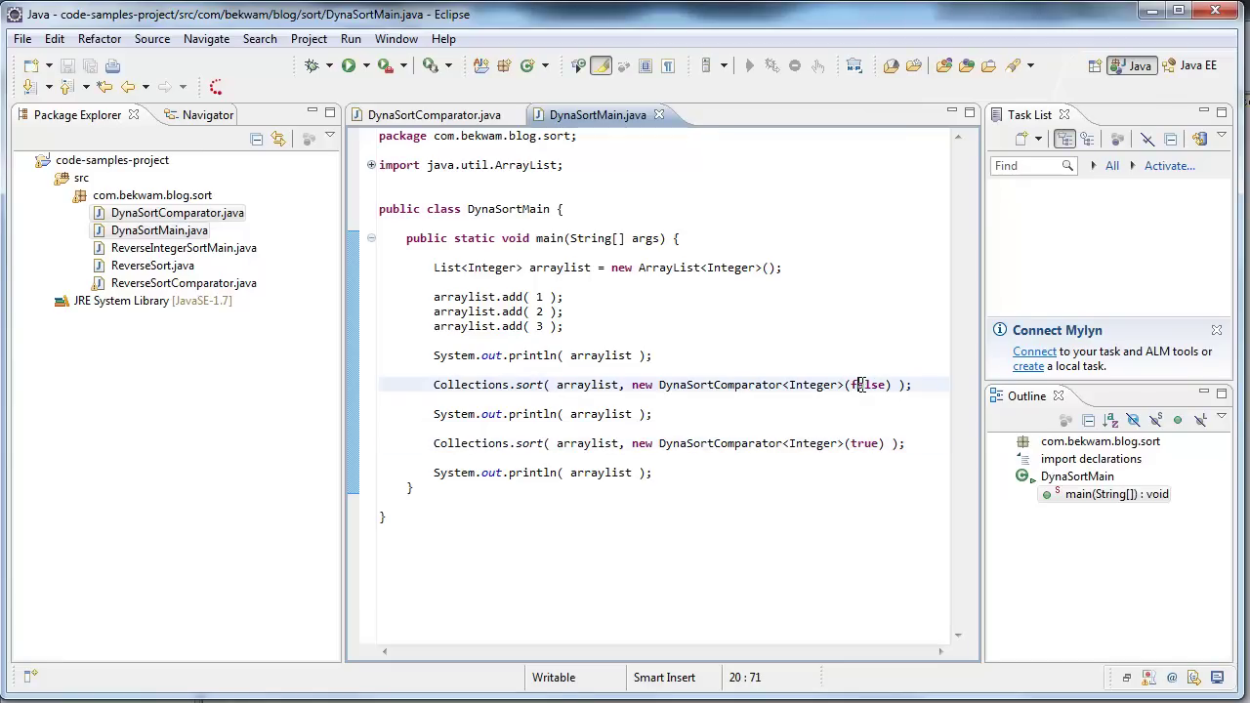
click(865, 447)
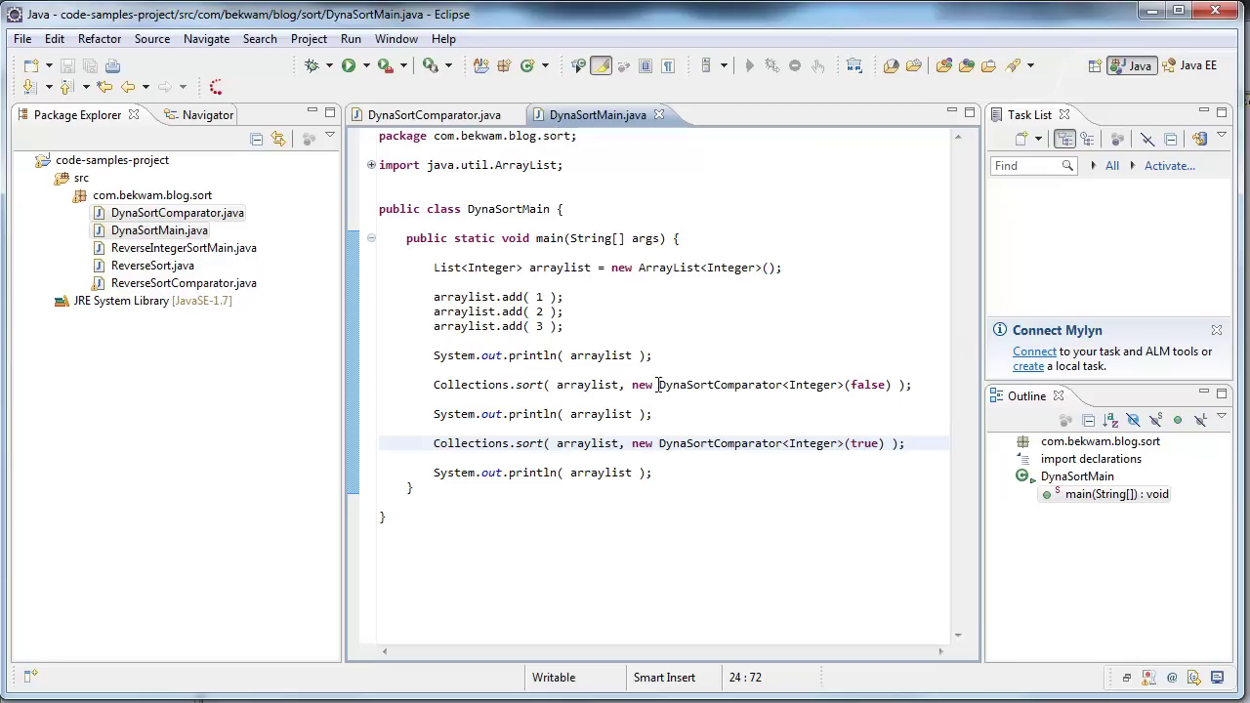
click(859, 384)
click(865, 444)
click(867, 385)
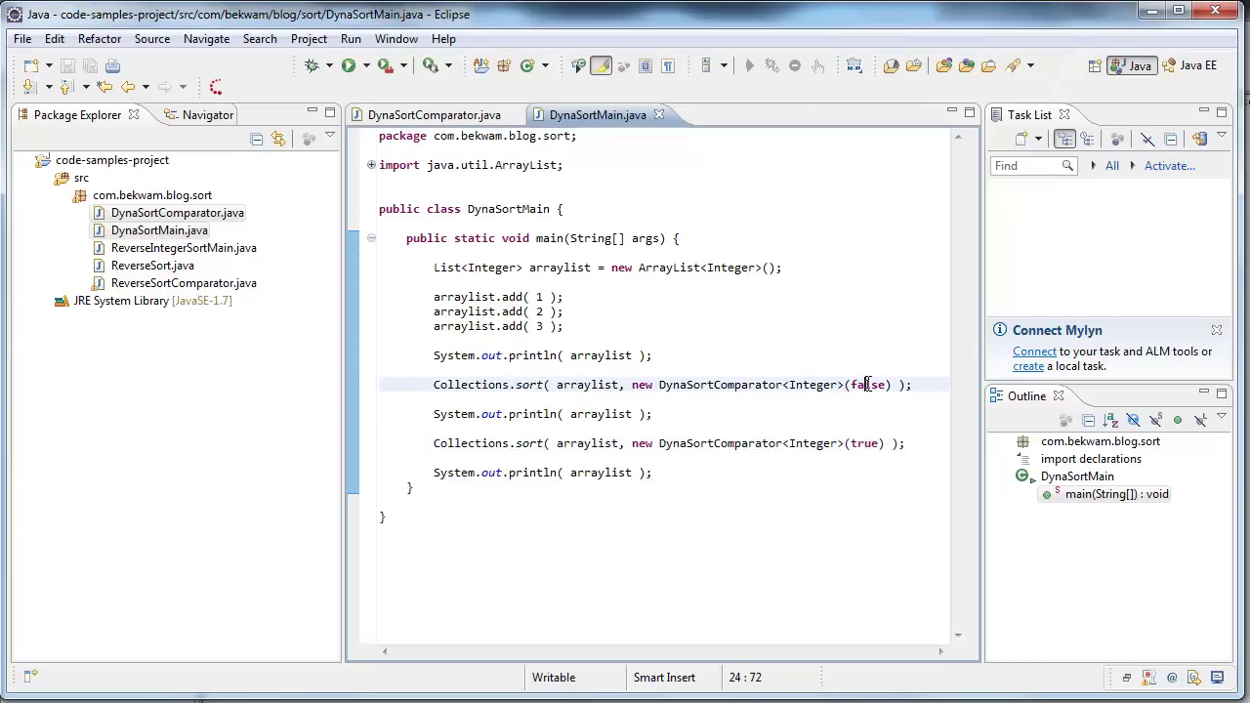
Run DynaSortMain as a Java application and review the sorted console output
click(514, 224)
key(alt+shift+x)
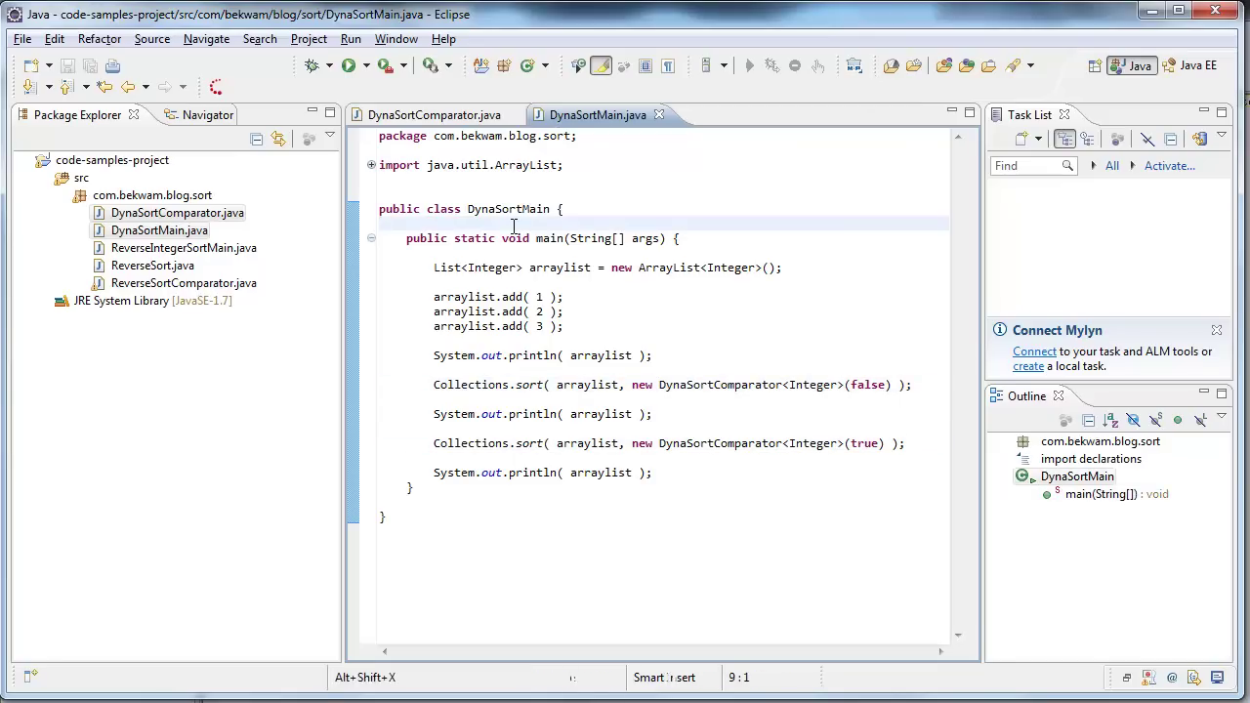
key(j)
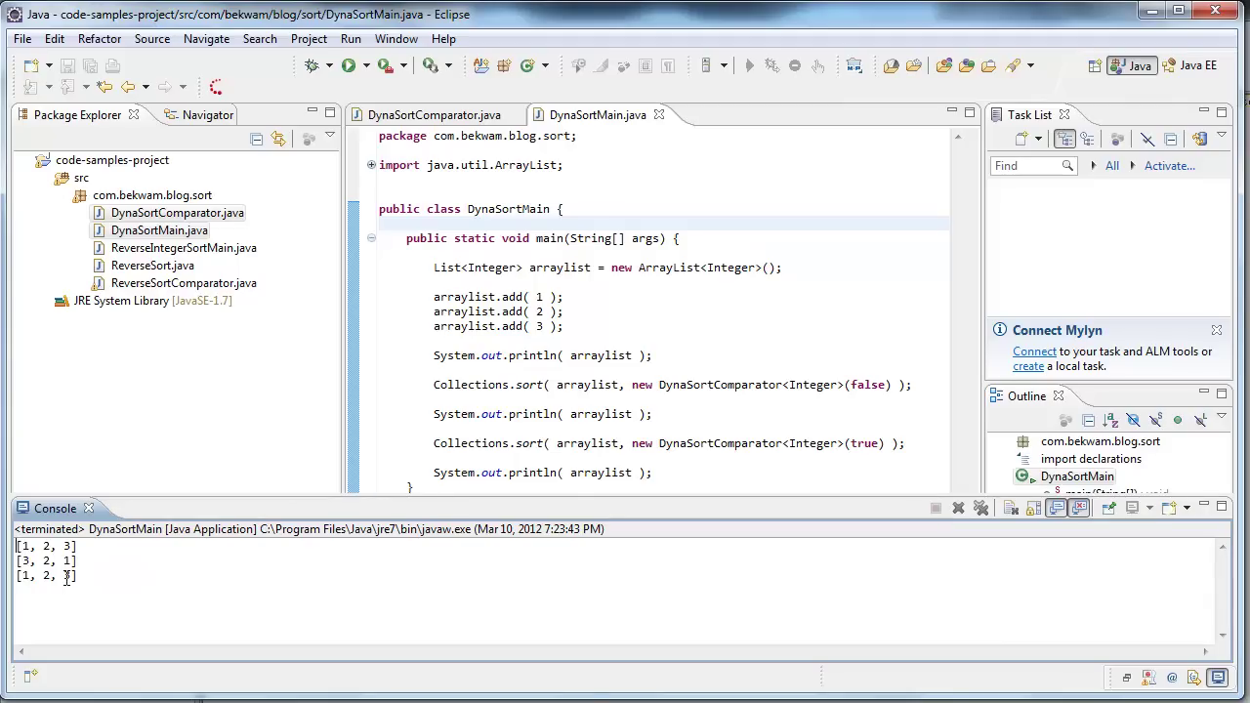
click(852, 445)
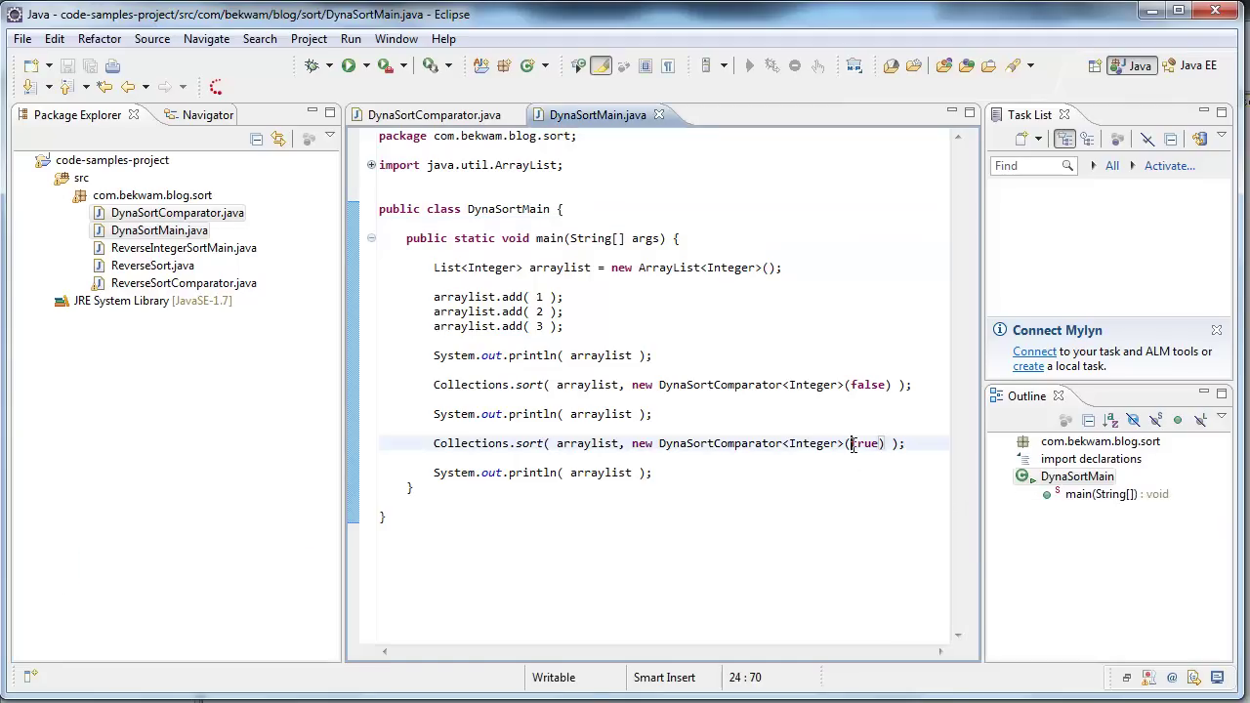
Review the DynaSortComparator class source and its Comparable type bound
click(436, 117)
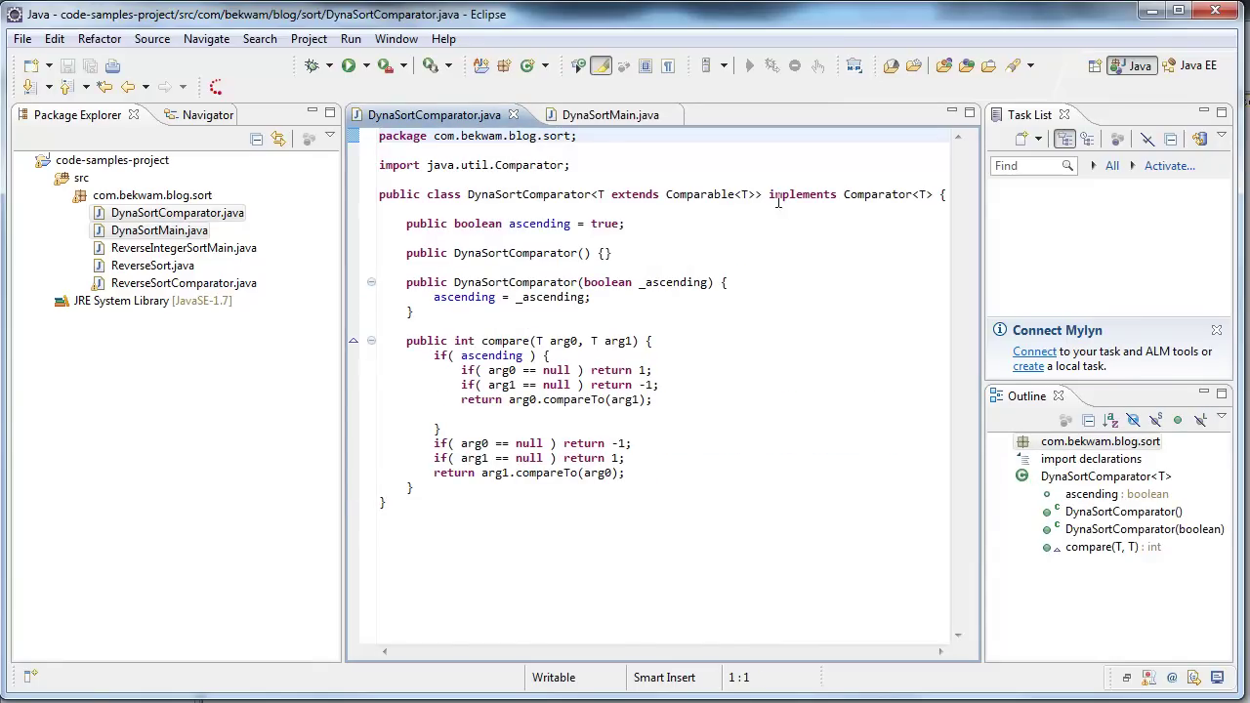
click(668, 194)
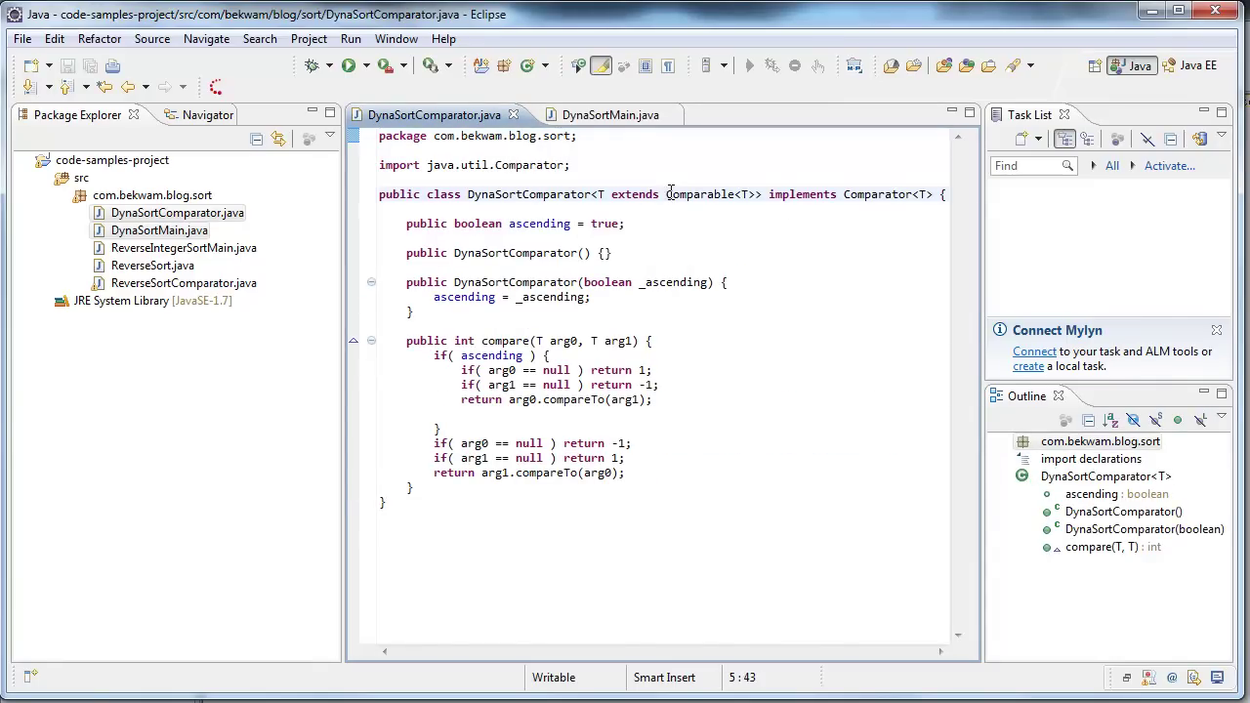
click(694, 194)
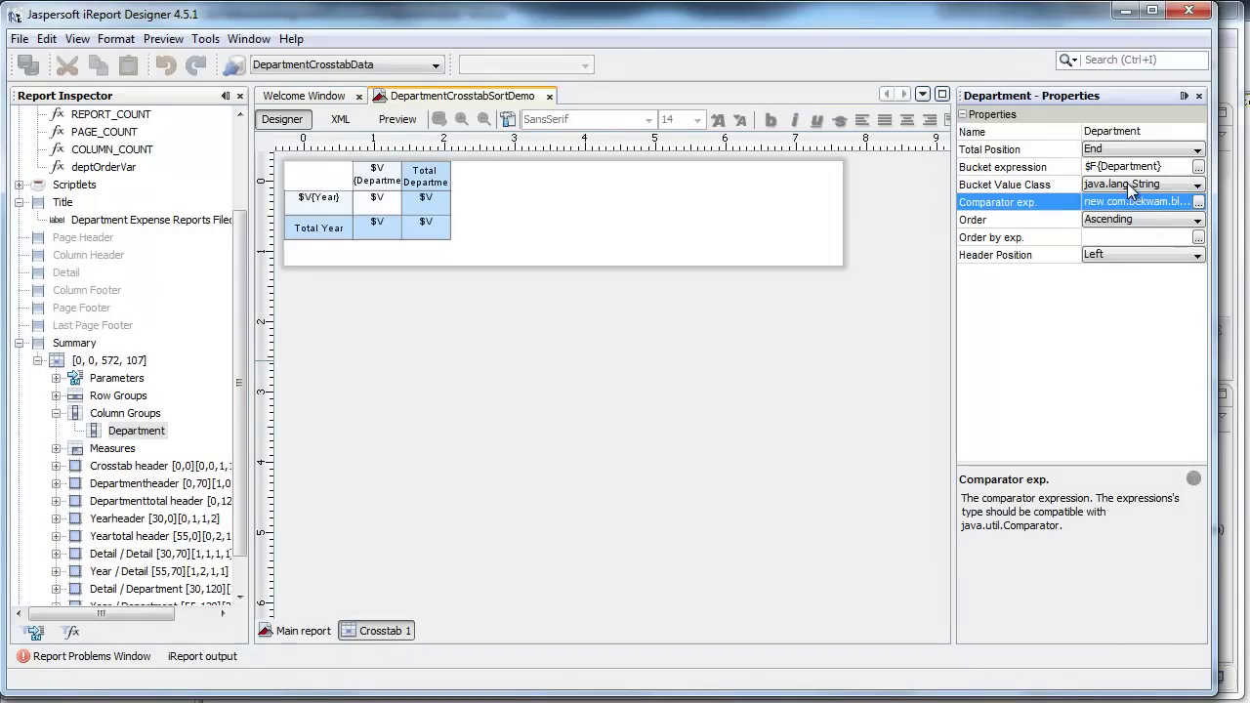
Review the comparator expression's String type argument, keep it unchanged, and return to Eclipse
click(1200, 201)
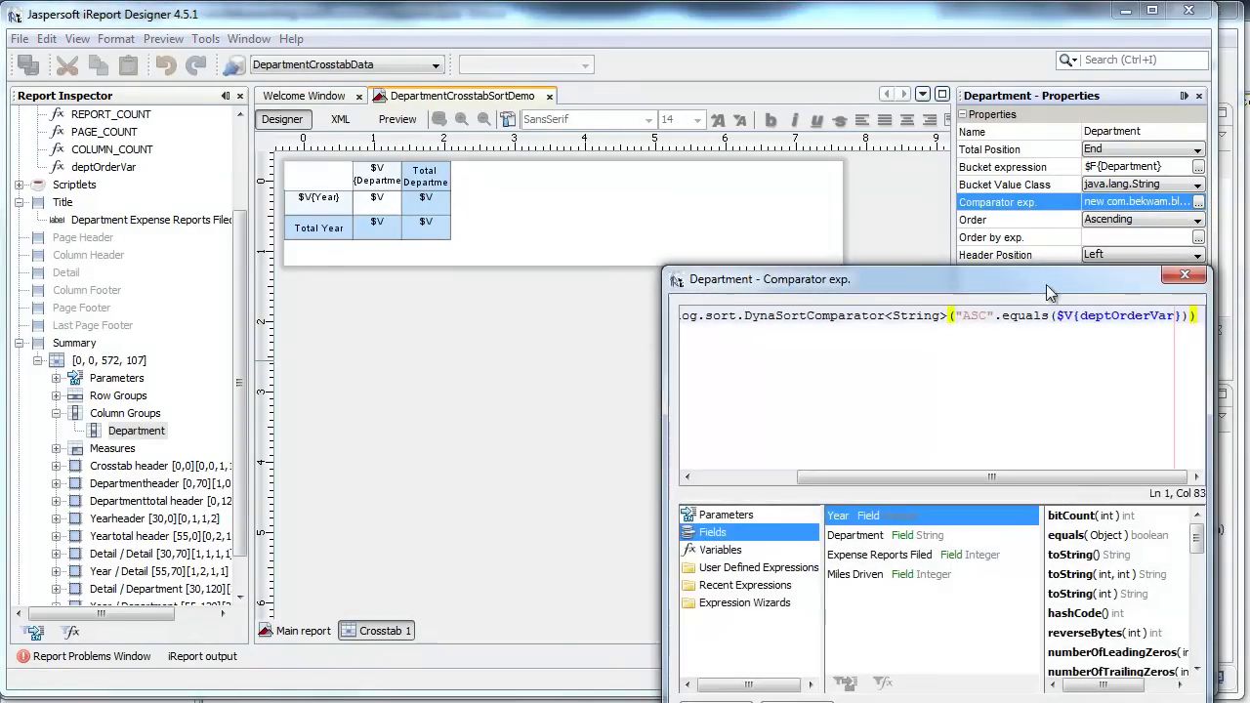
drag(994, 306, 1148, 306)
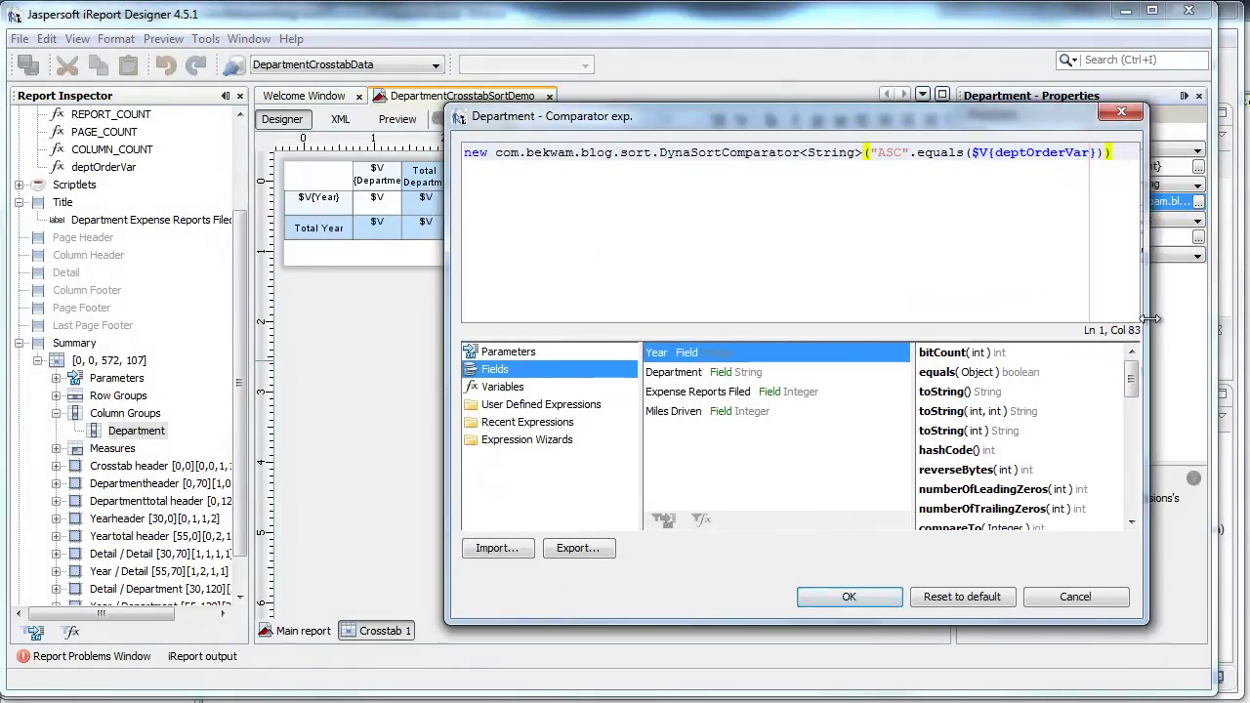
double_click(817, 152)
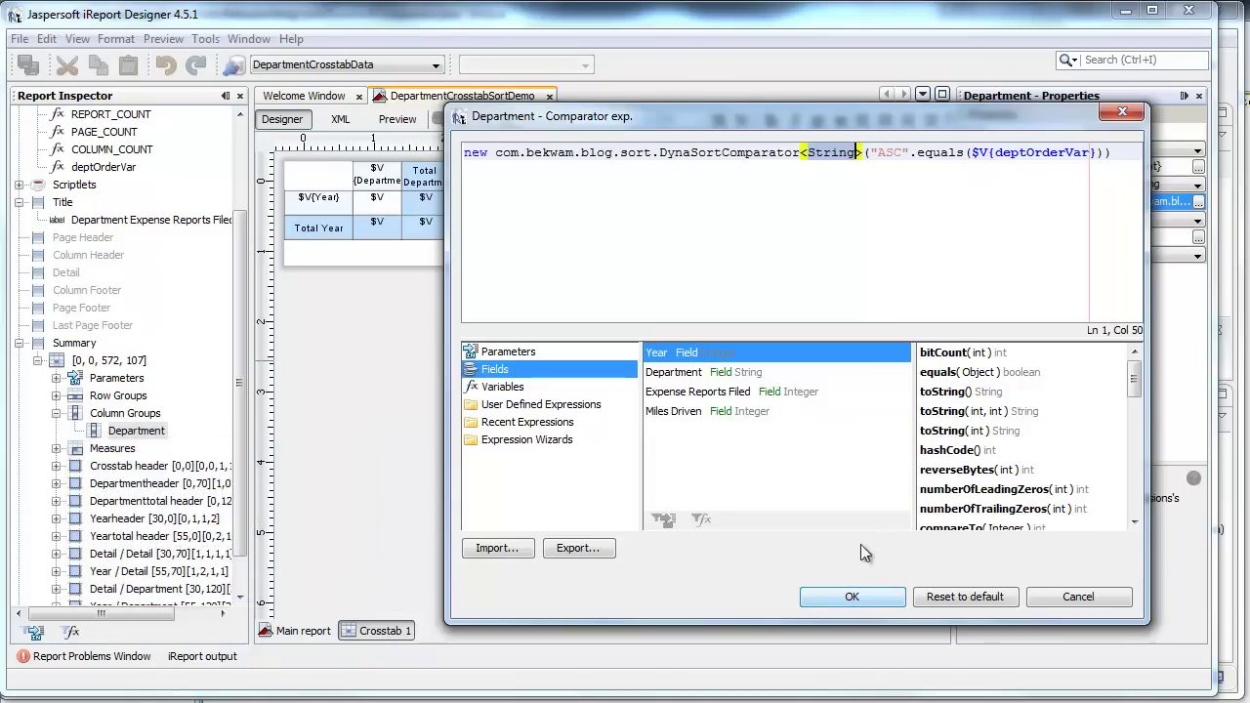
click(866, 601)
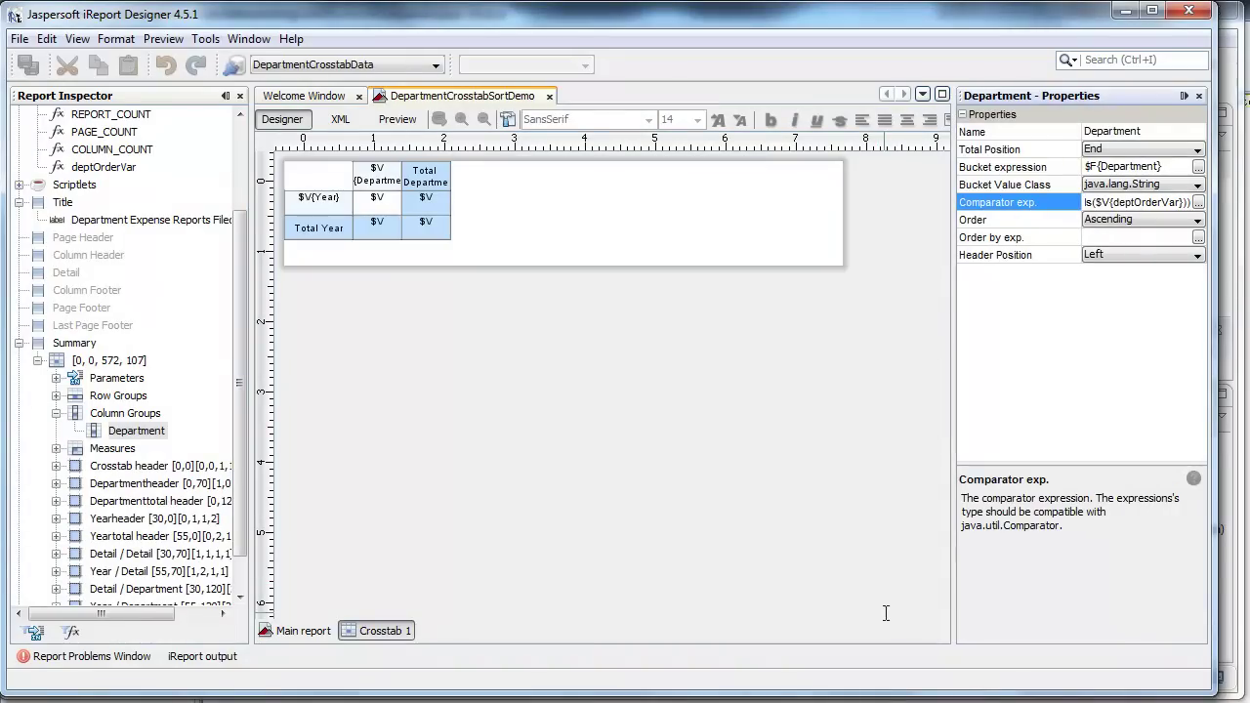
key(alt+Tab)
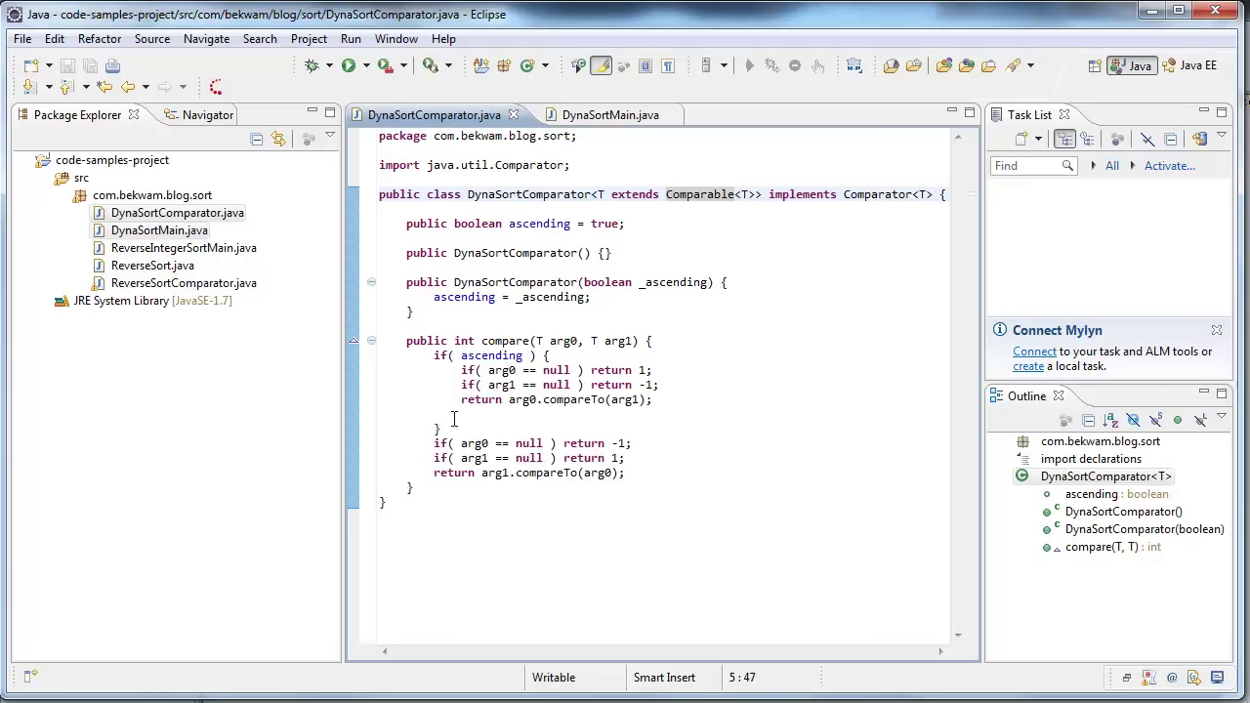
Review compare()'s ascending and descending branches, then reopen iReport's comparator expression editor
drag(387, 364, 382, 443)
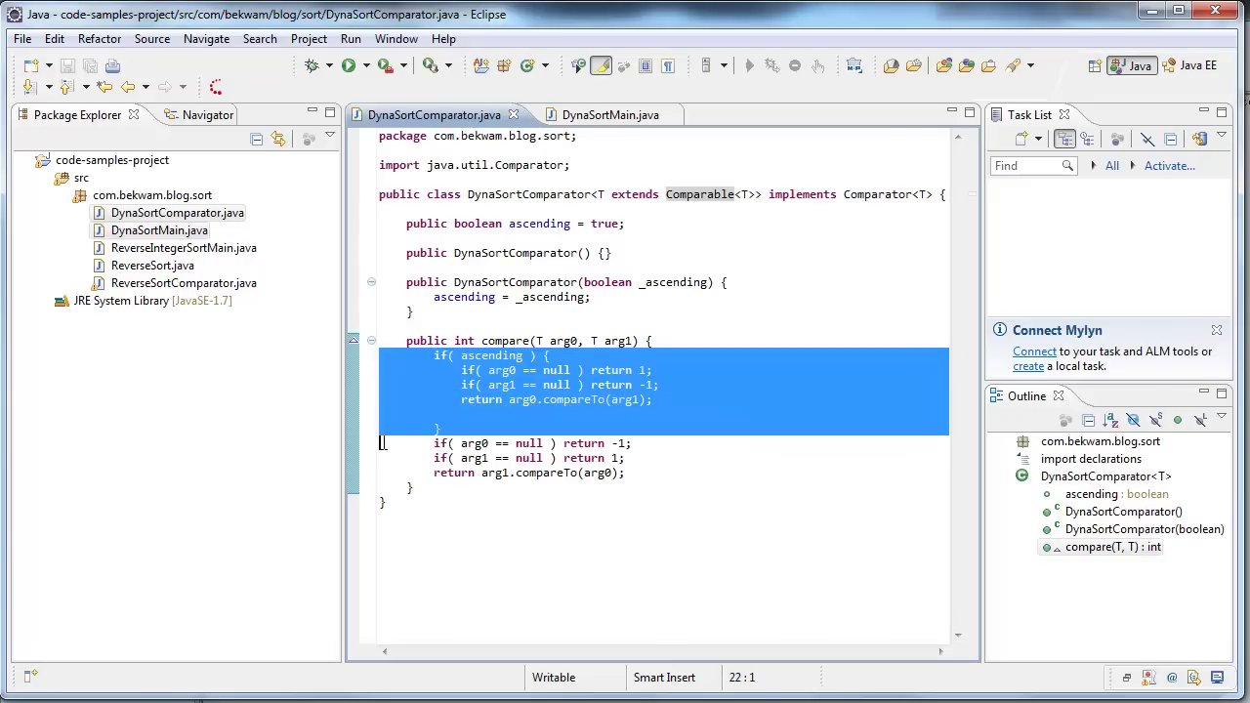
click(395, 443)
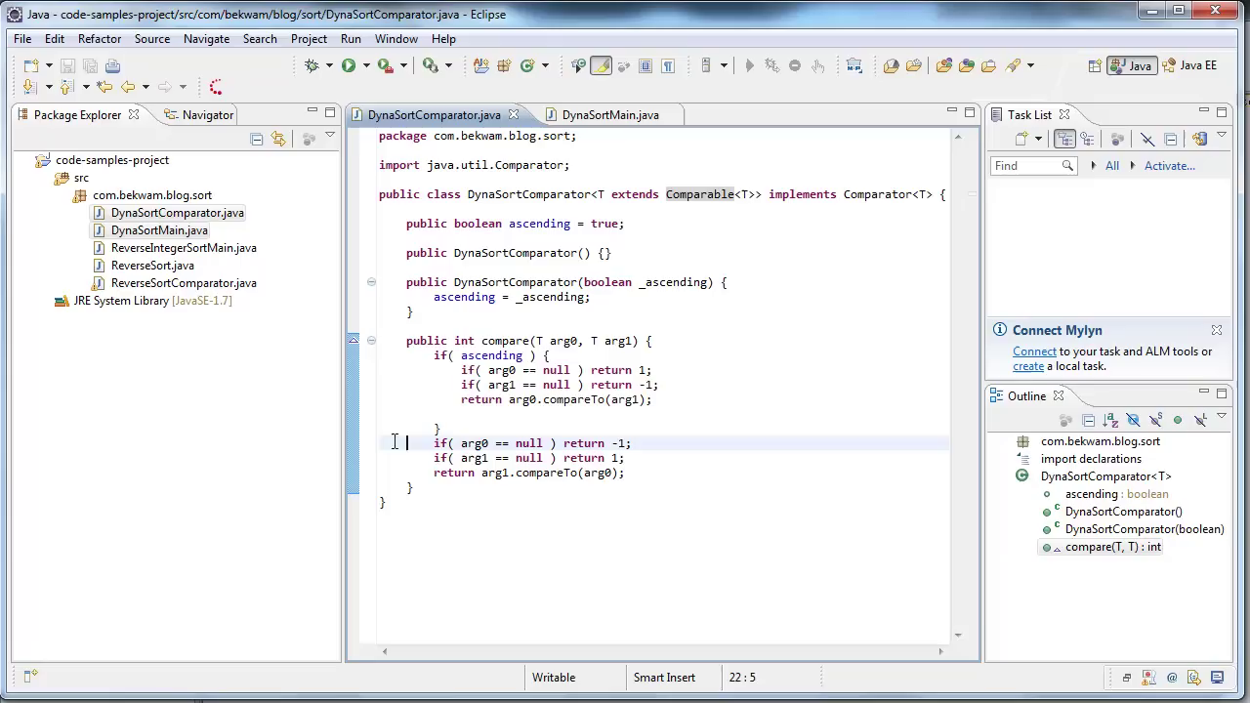
drag(385, 438, 720, 475)
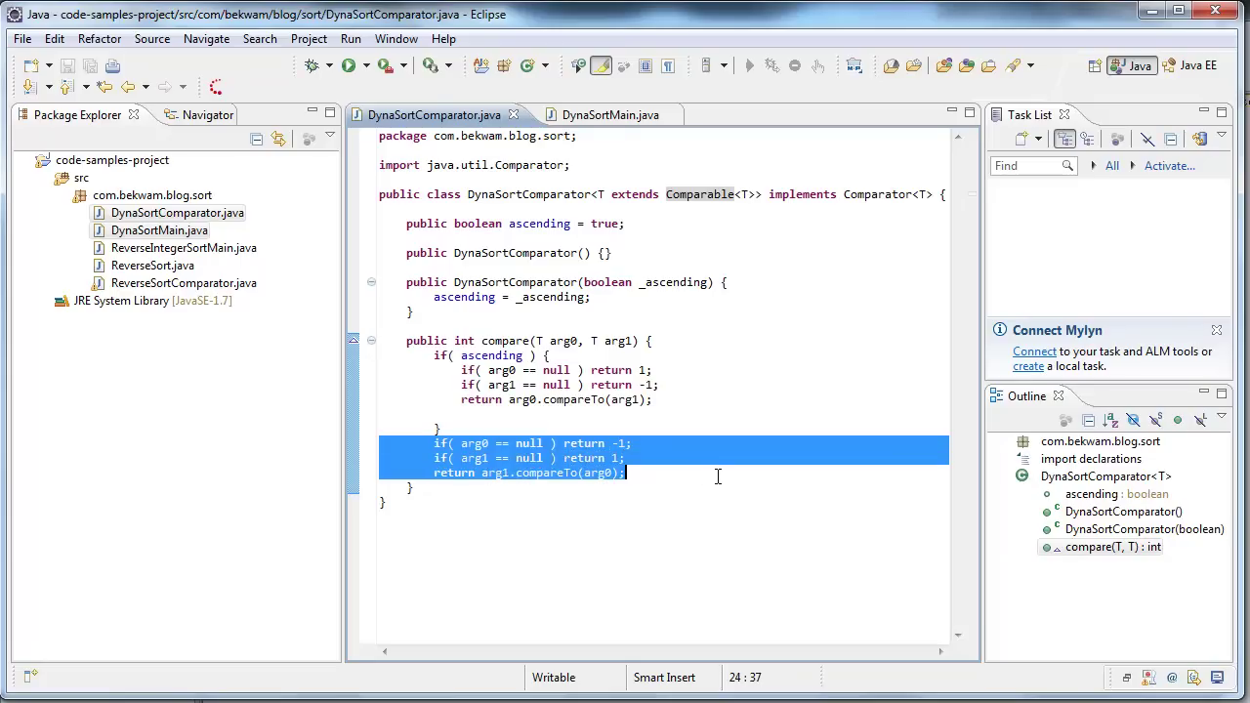
click(718, 475)
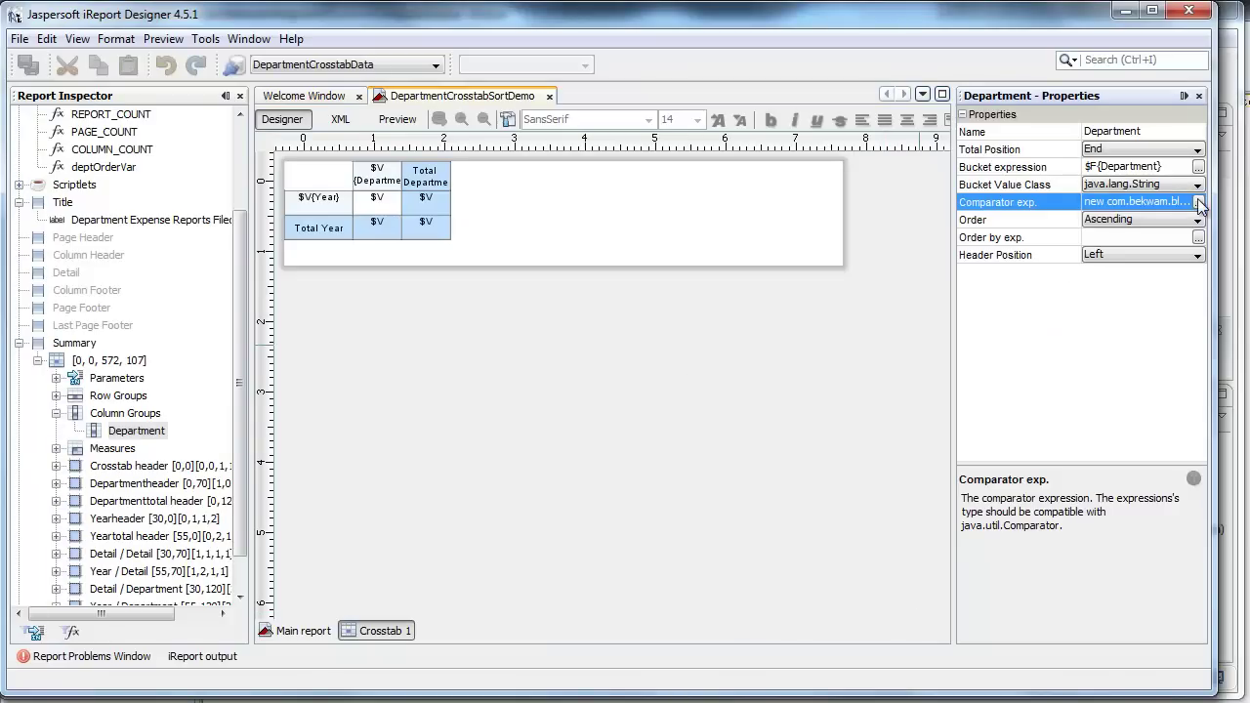
click(1198, 203)
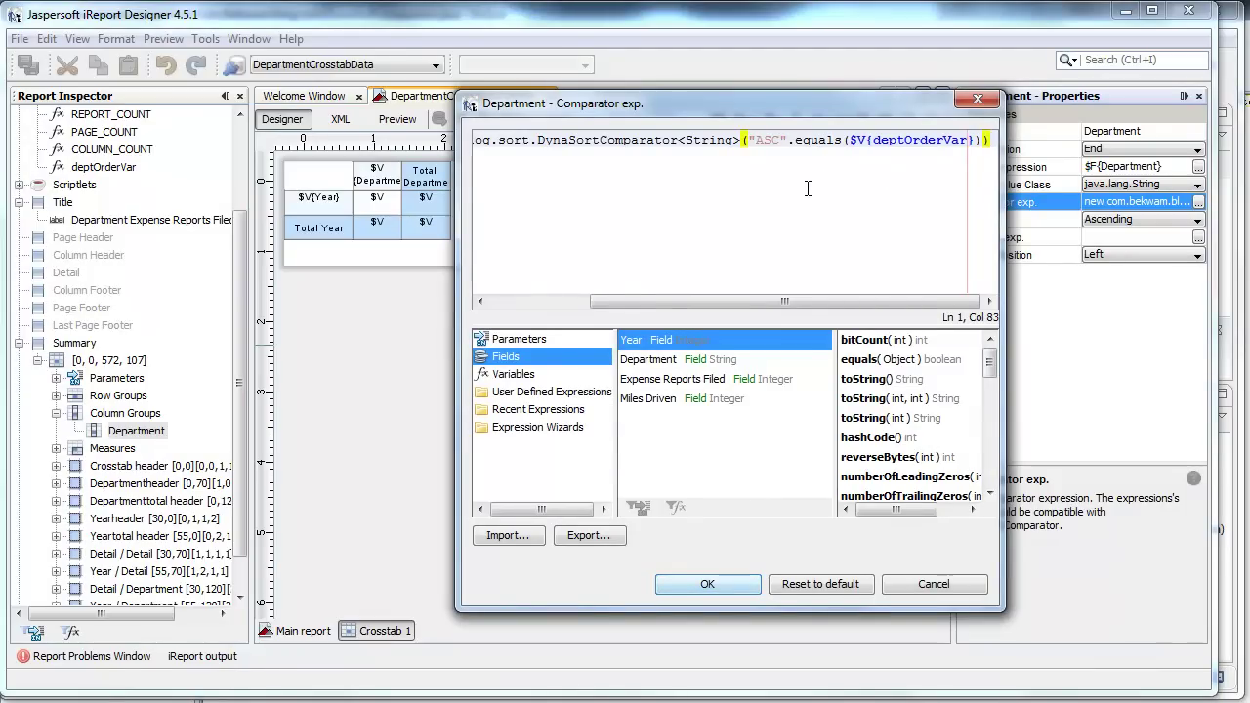
click(757, 139)
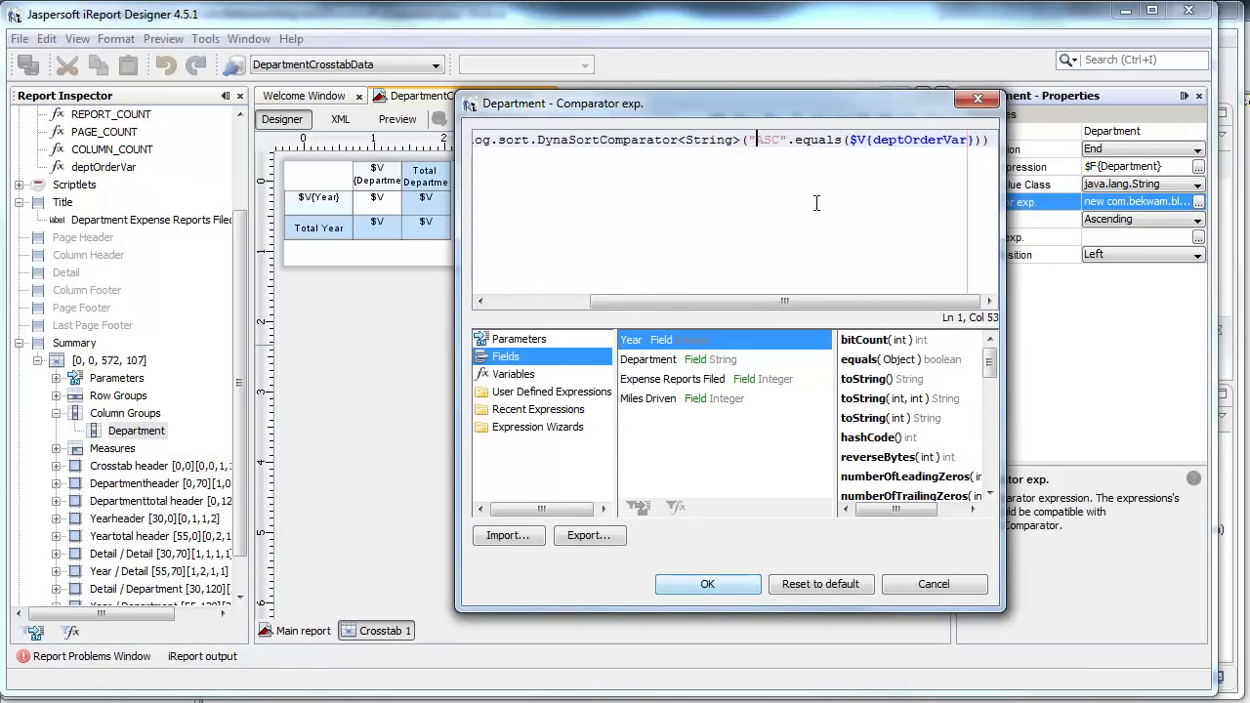